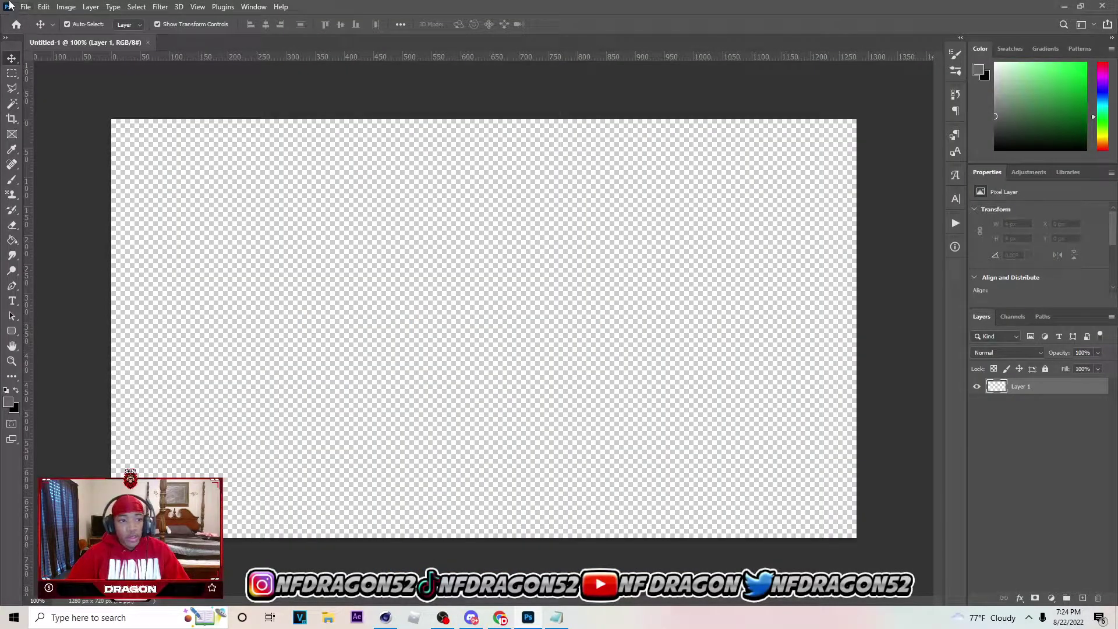
Choose File > New to open the New Document dialog.
{"action": "left_click", "coordinate": [25, 6]}
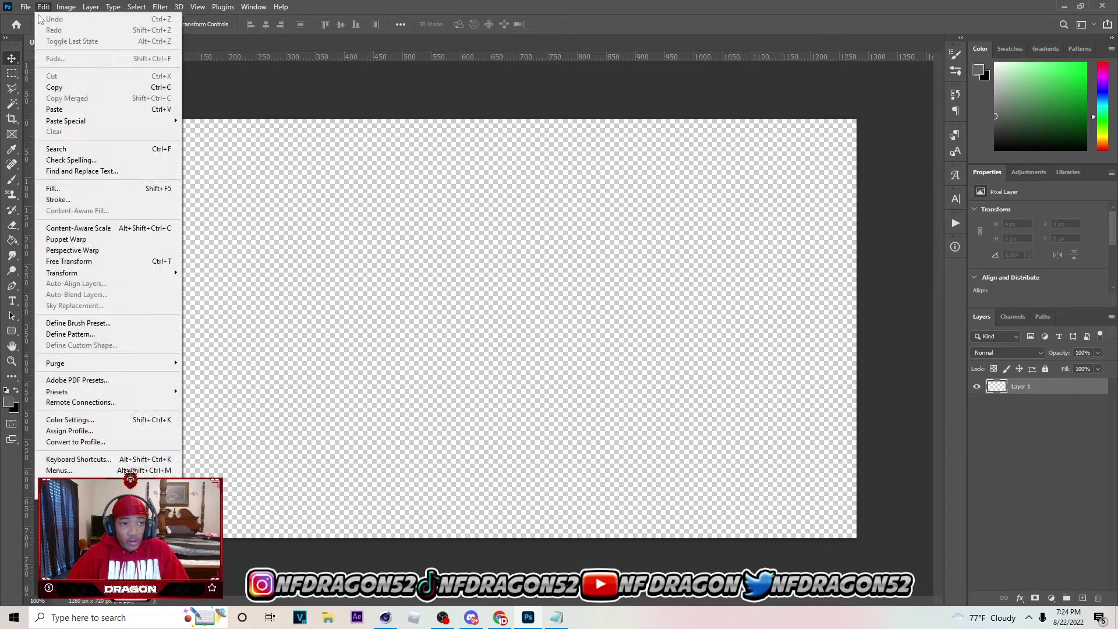
{"action": "left_click", "coordinate": [37, 10]}
{"action": "left_click", "coordinate": [36, 9]}
{"action": "left_click", "coordinate": [35, 19]}
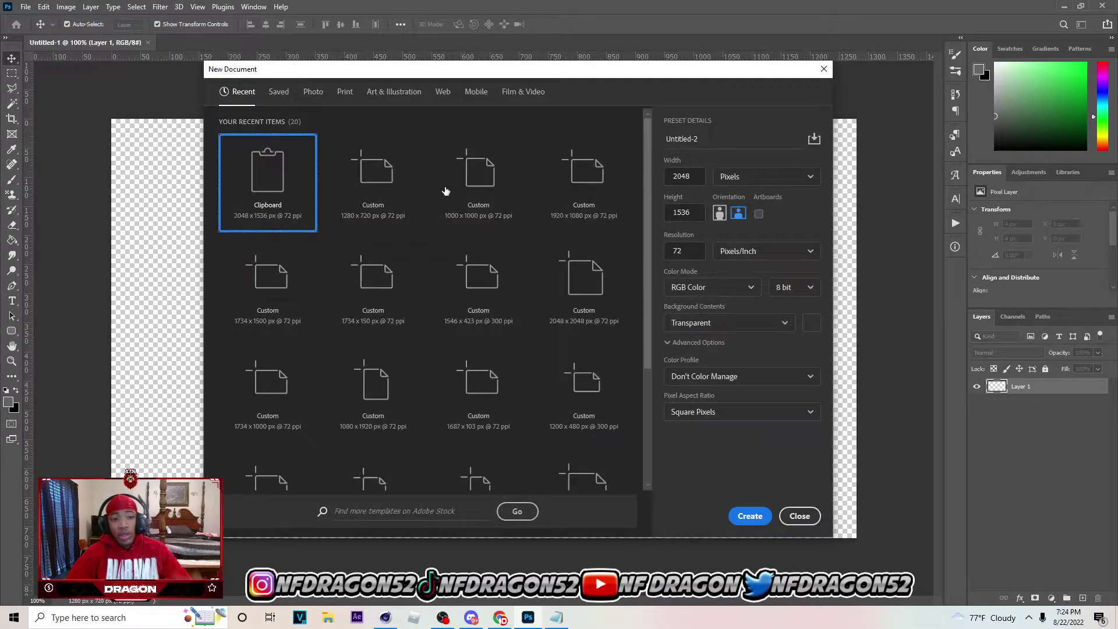
Create a 1280x720 document and paste in the masked-man gas-can photo copied from Chrome.
{"action": "left_click", "coordinate": [366, 185]}
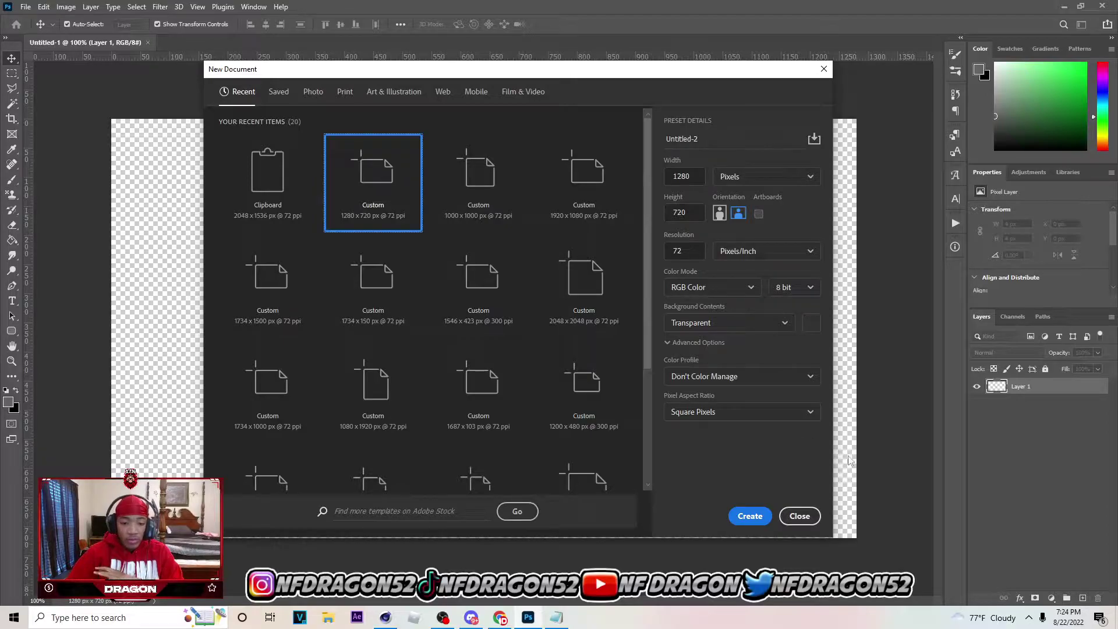
{"action": "left_click", "coordinate": [757, 514]}
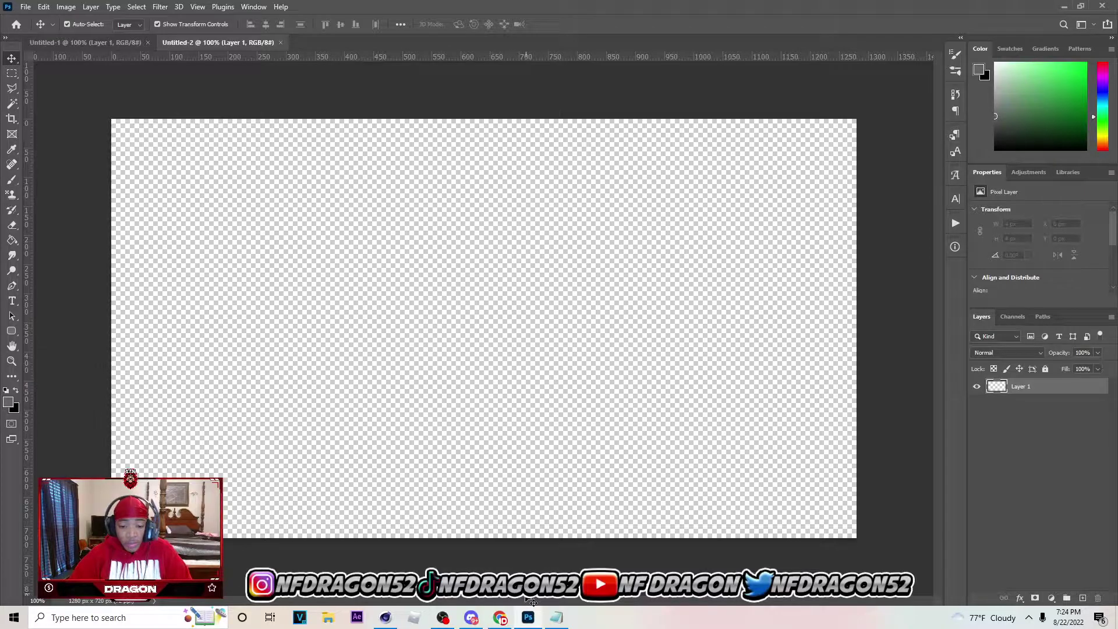
{"action": "mouse_move", "coordinate": [506, 617]}
{"action": "left_click", "coordinate": [502, 565]}
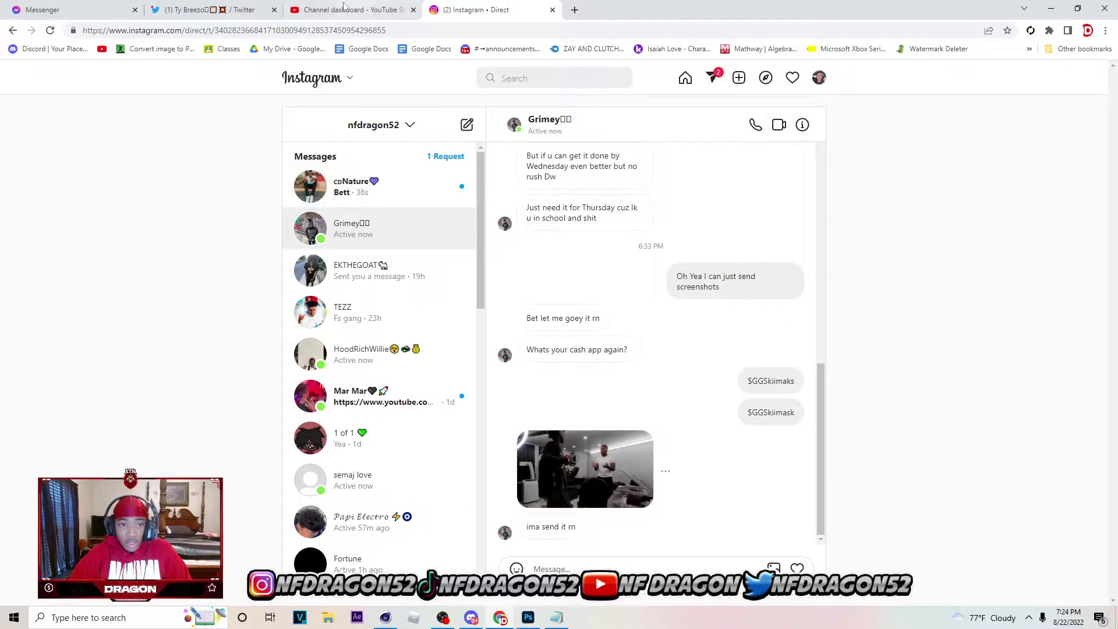
{"action": "left_click", "coordinate": [224, 10]}
{"action": "right_click", "coordinate": [652, 372]}
{"action": "left_click", "coordinate": [690, 408]}
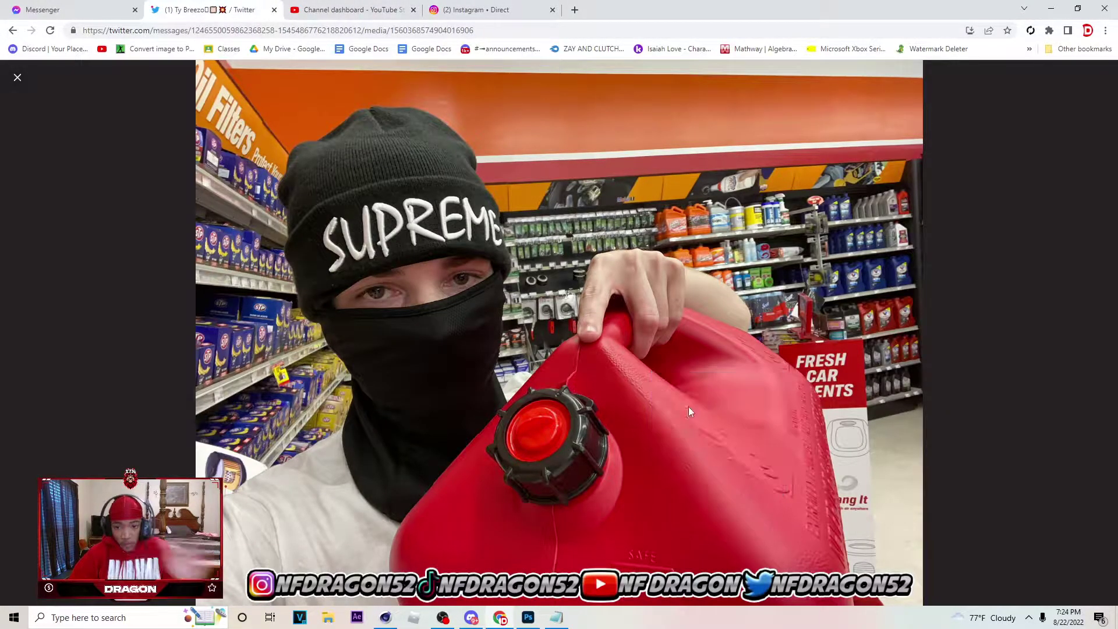
{"action": "left_click", "coordinate": [528, 617]}
{"action": "key", "text": "ctrl+v"}
Scale and shift the pasted photo to 1280 × 960 px, spanning the full canvas width.
{"action": "left_click_drag", "start_coordinate": [708, 120], "coordinate": [601, 373]}
{"action": "left_click_drag", "start_coordinate": [638, 470], "coordinate": [455, 234]}
{"action": "left_click_drag", "start_coordinate": [617, 330], "coordinate": [822, 329]}
{"action": "left_click_drag", "start_coordinate": [658, 384], "coordinate": [648, 408]}
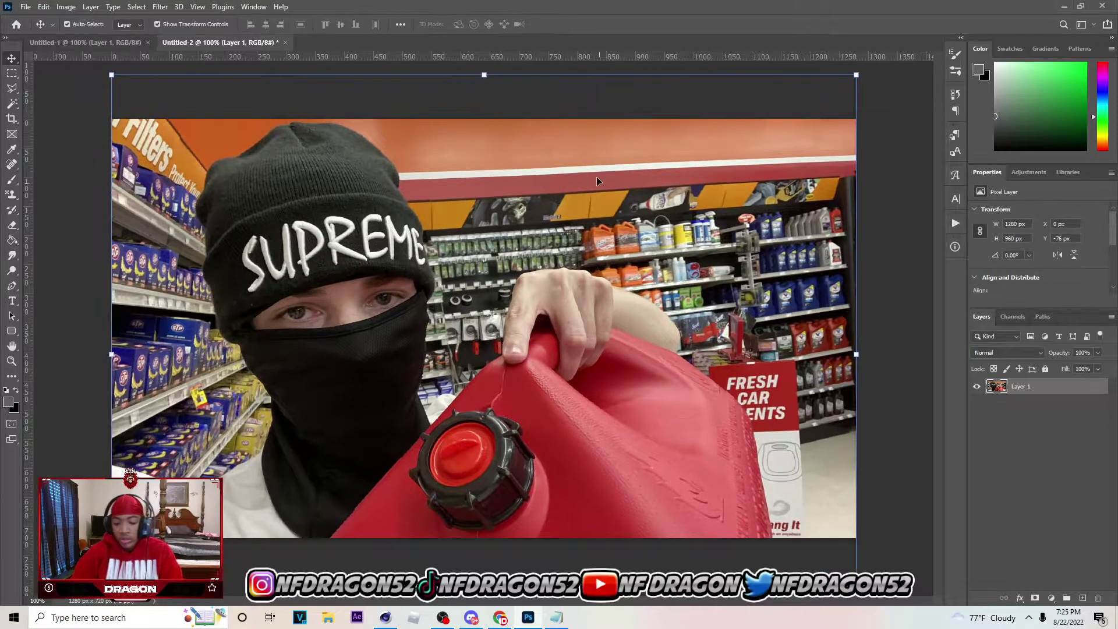
{"action": "key", "text": "p"}
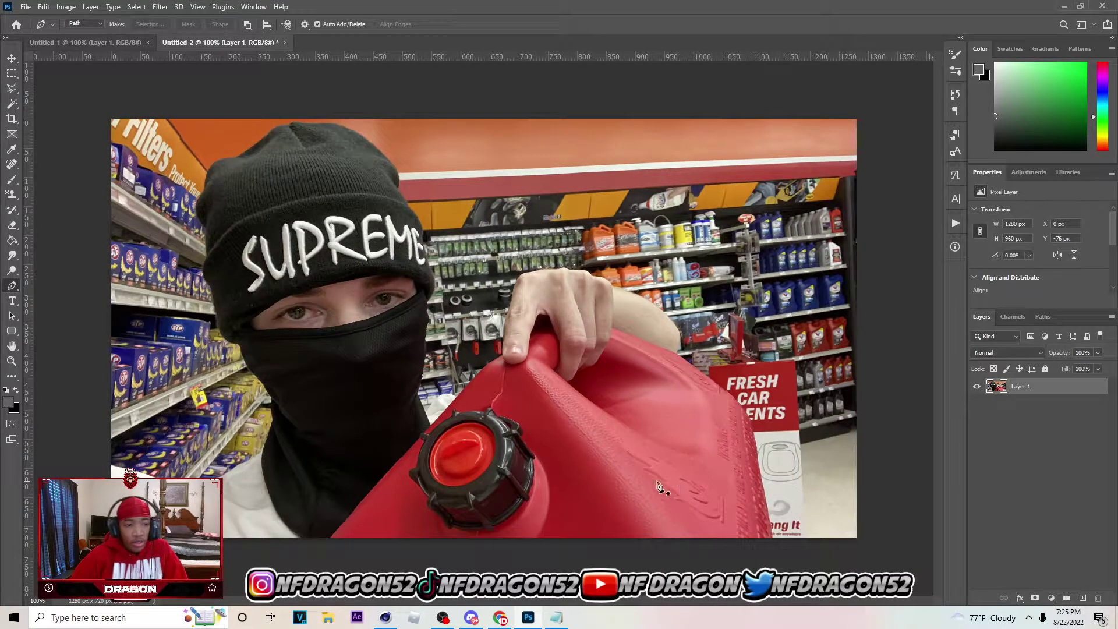
Trace the masked man and red gas can with the Pen tool and make the path a selection.
{"action": "left_click", "coordinate": [772, 547]}
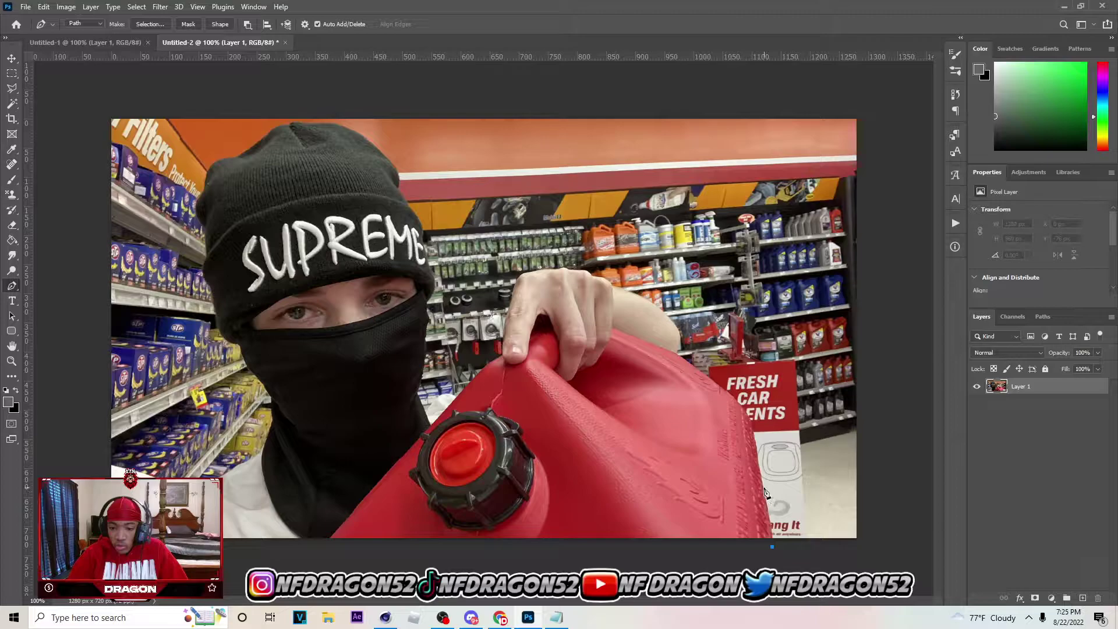
{"action": "left_click_drag", "start_coordinate": [756, 458], "coordinate": [761, 468]}
{"action": "key", "text": "ctrl+z"}
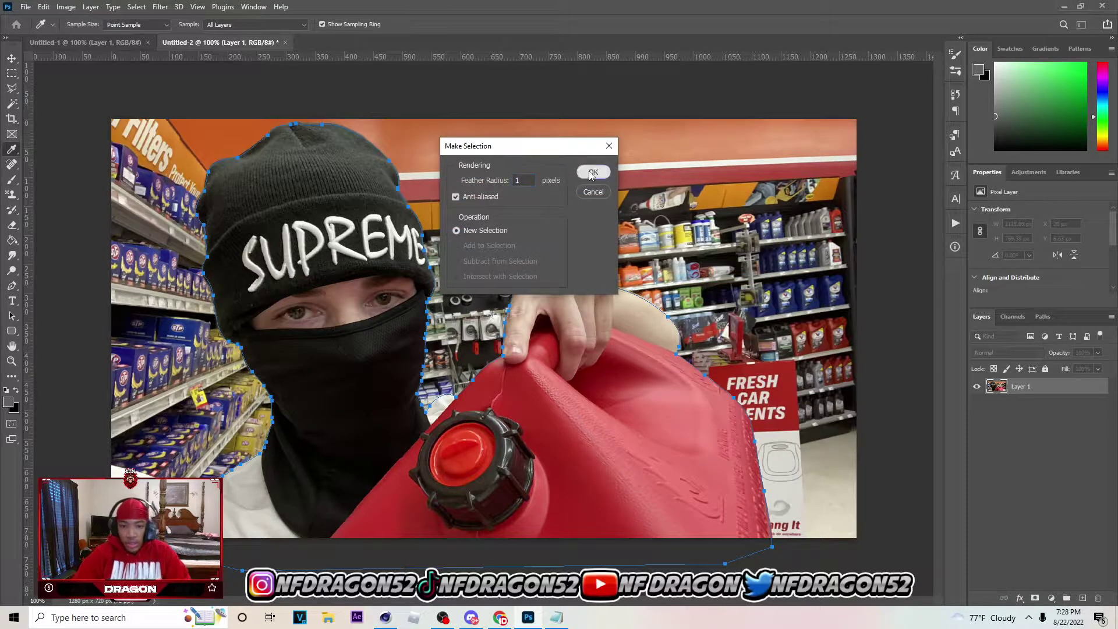
{"action": "left_click", "coordinate": [592, 172]}
Invert the selection to mask out the store background behind the subject.
{"action": "key", "text": "l"}
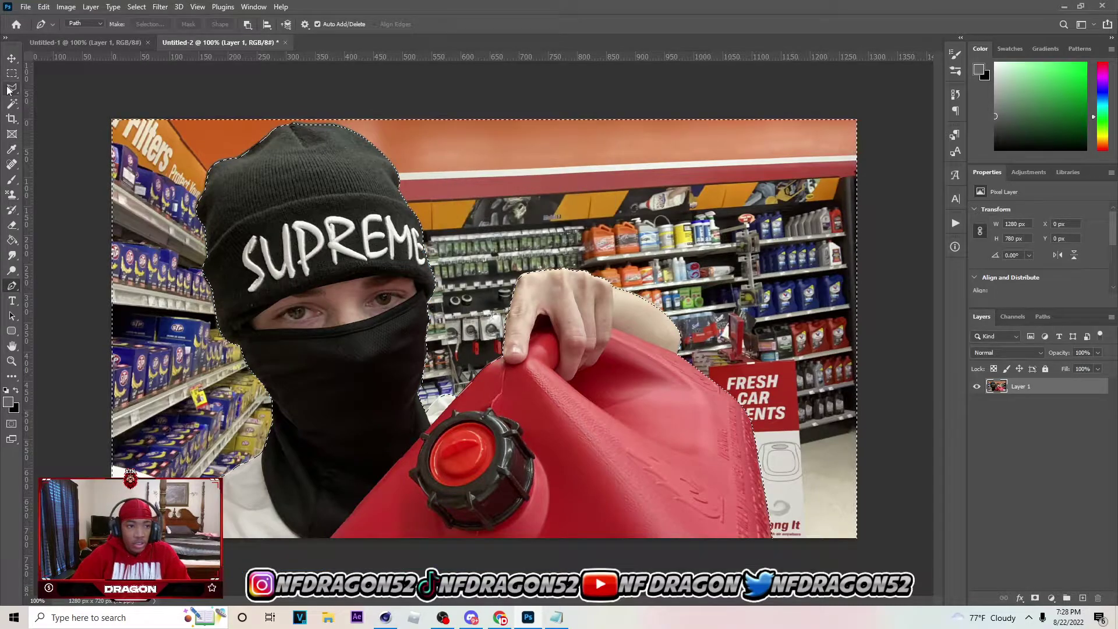
{"action": "right_click", "coordinate": [396, 206]}
{"action": "left_click", "coordinate": [438, 227]}
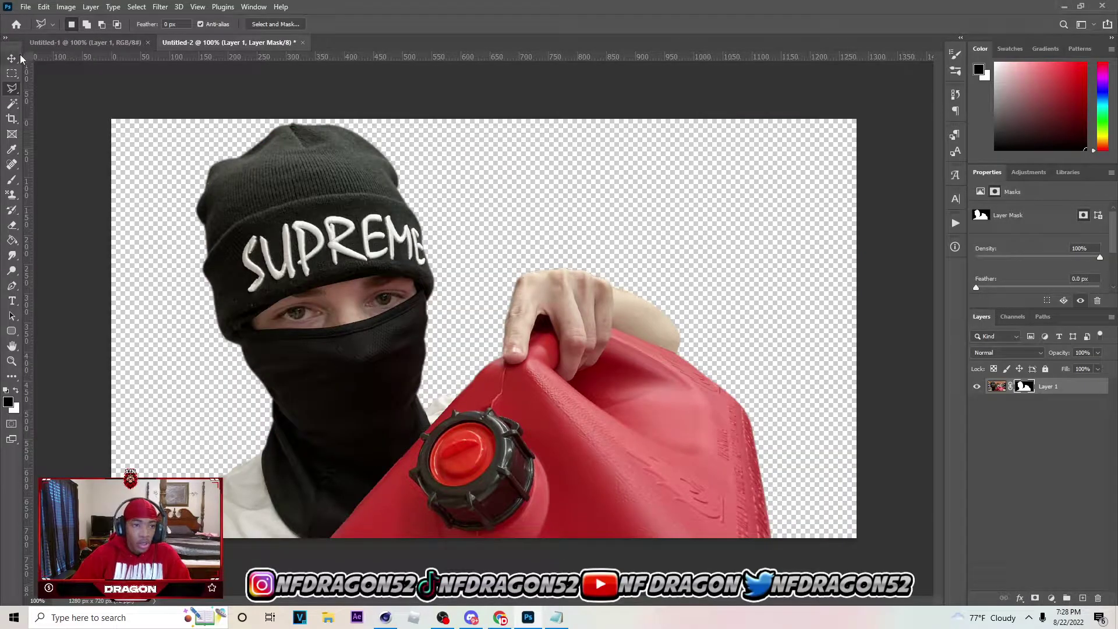
{"action": "left_click", "coordinate": [16, 58]}
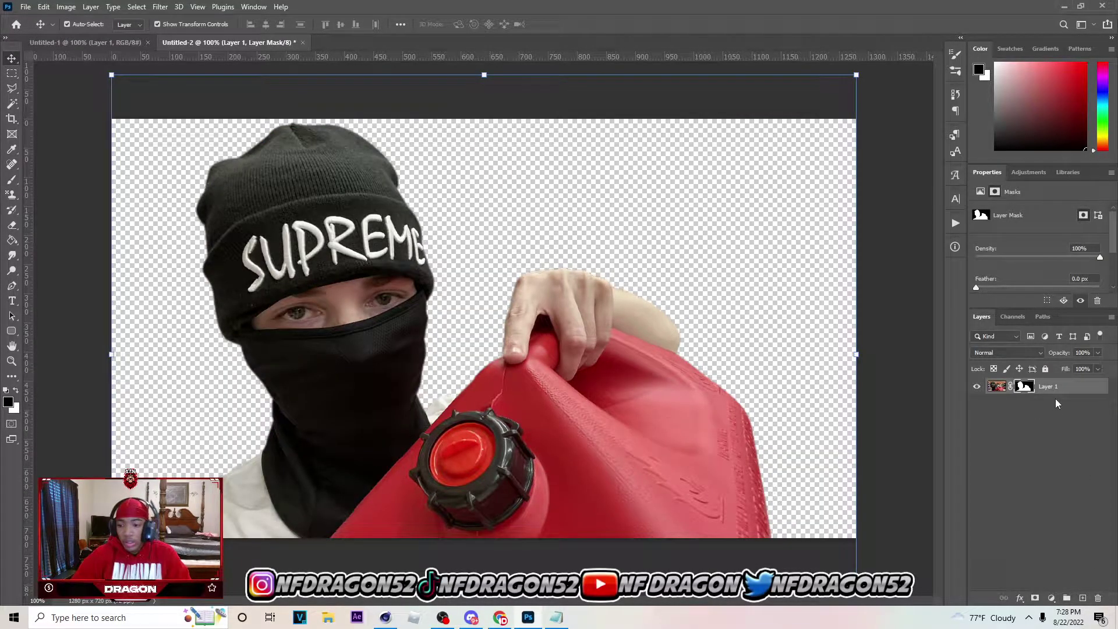
Add a Brightness/Contrast adjustment layer with brightness 25.
{"action": "left_click", "coordinate": [1051, 598]}
{"action": "left_click", "coordinate": [1042, 427]}
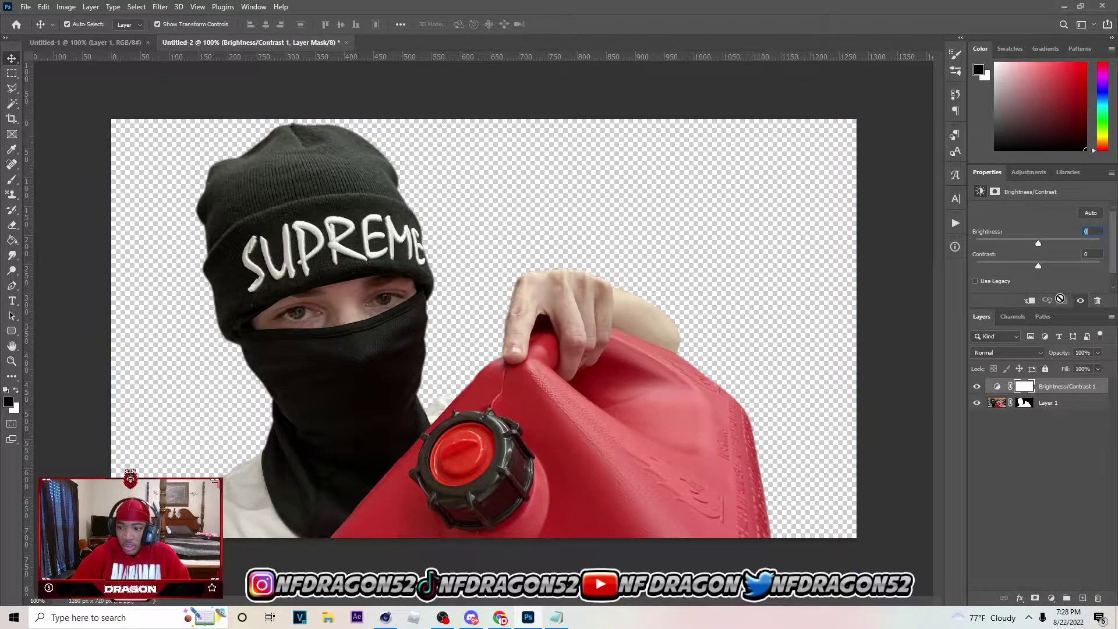
{"action": "left_click_drag", "start_coordinate": [1038, 243], "coordinate": [1050, 245]}
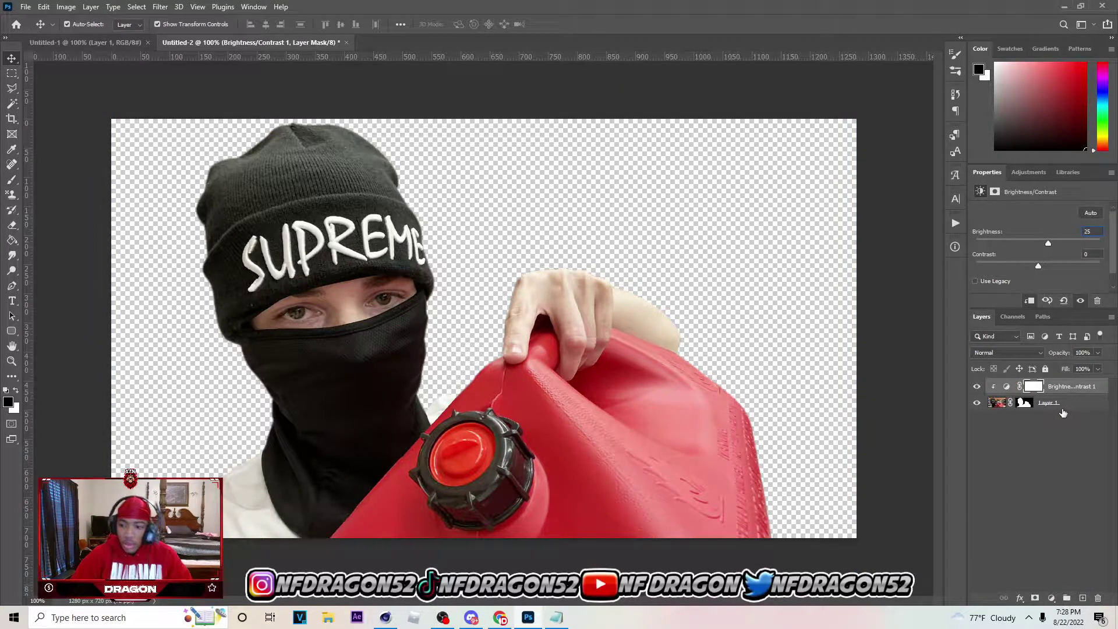
{"action": "left_click", "coordinate": [1001, 406]}
Apply Camera Raw with exposure +0.25, texture +20, and raised whites, blacks and shadows.
{"action": "left_click", "coordinate": [161, 6]}
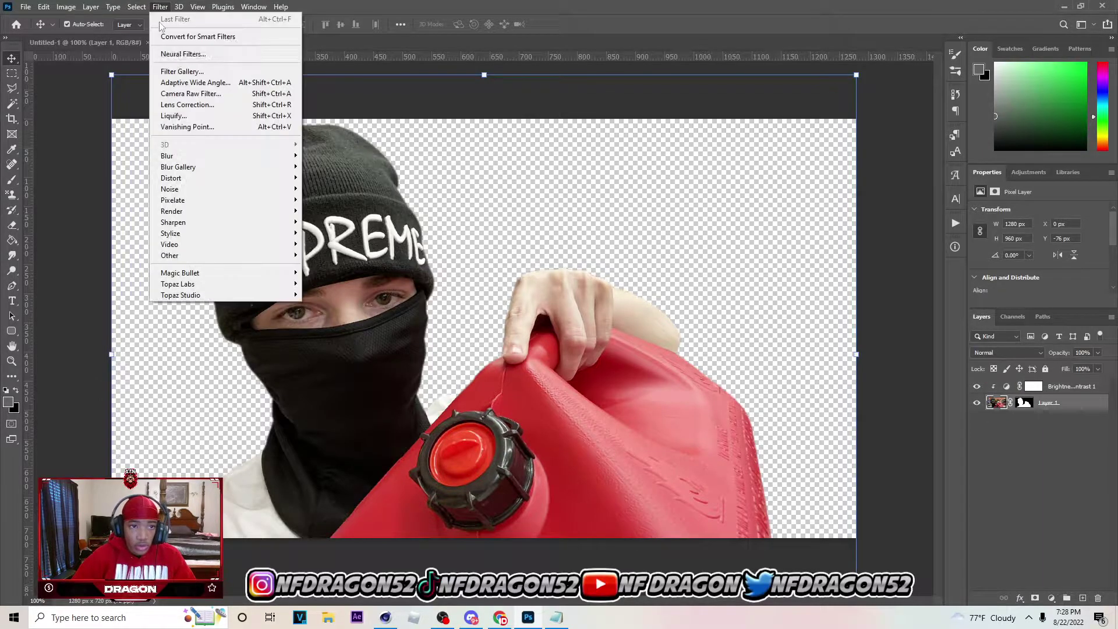
{"action": "left_click", "coordinate": [187, 91]}
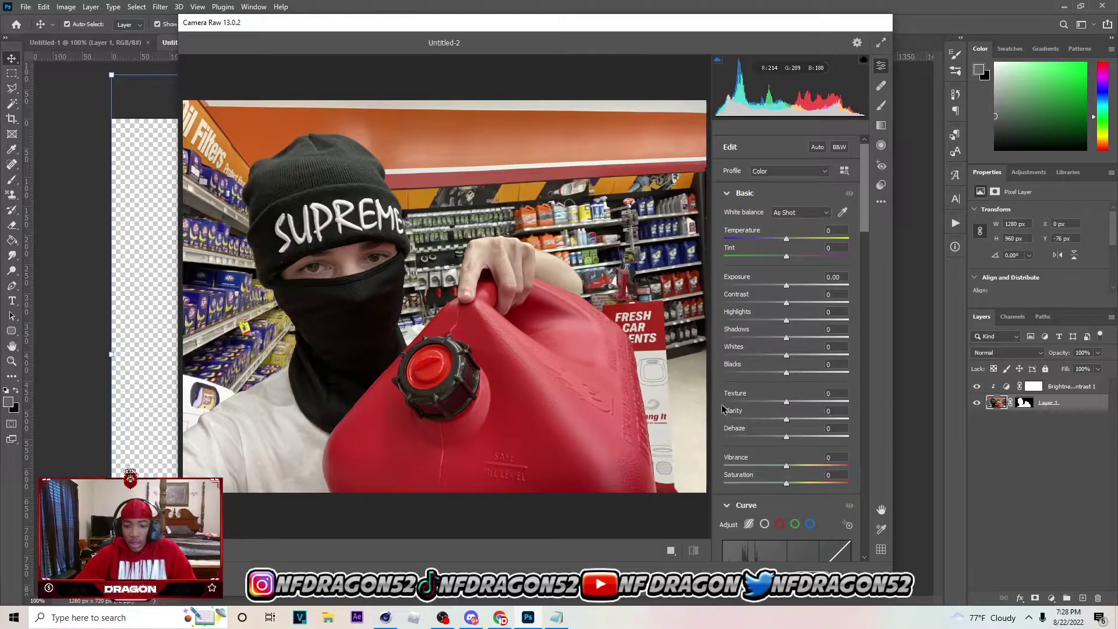
{"action": "left_click_drag", "start_coordinate": [787, 402], "coordinate": [797, 406]}
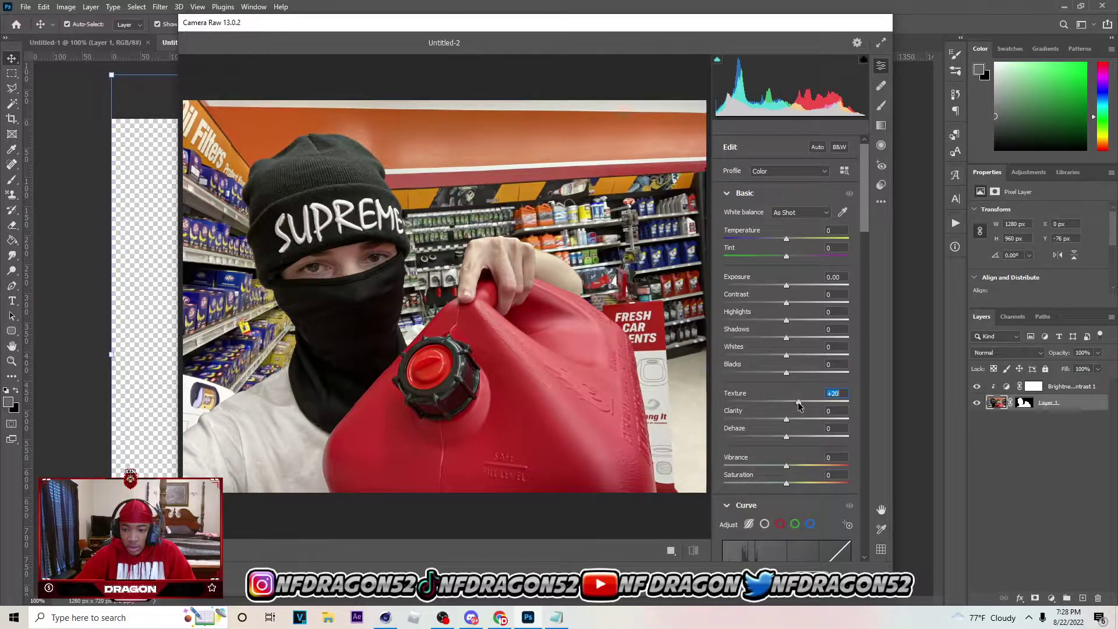
{"action": "left_click_drag", "start_coordinate": [787, 373], "coordinate": [790, 285]}
{"action": "left_click", "coordinate": [863, 579]}
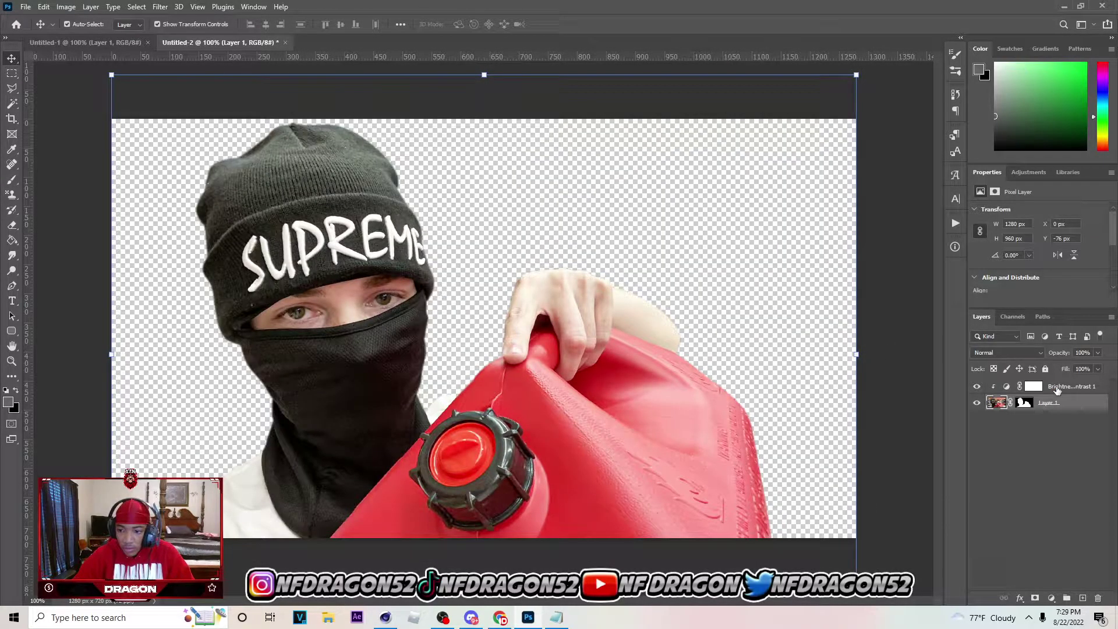
Duplicate Layer 1 and delete the layer mask from the original Layer 1.
{"action": "left_click", "coordinate": [1057, 389]}
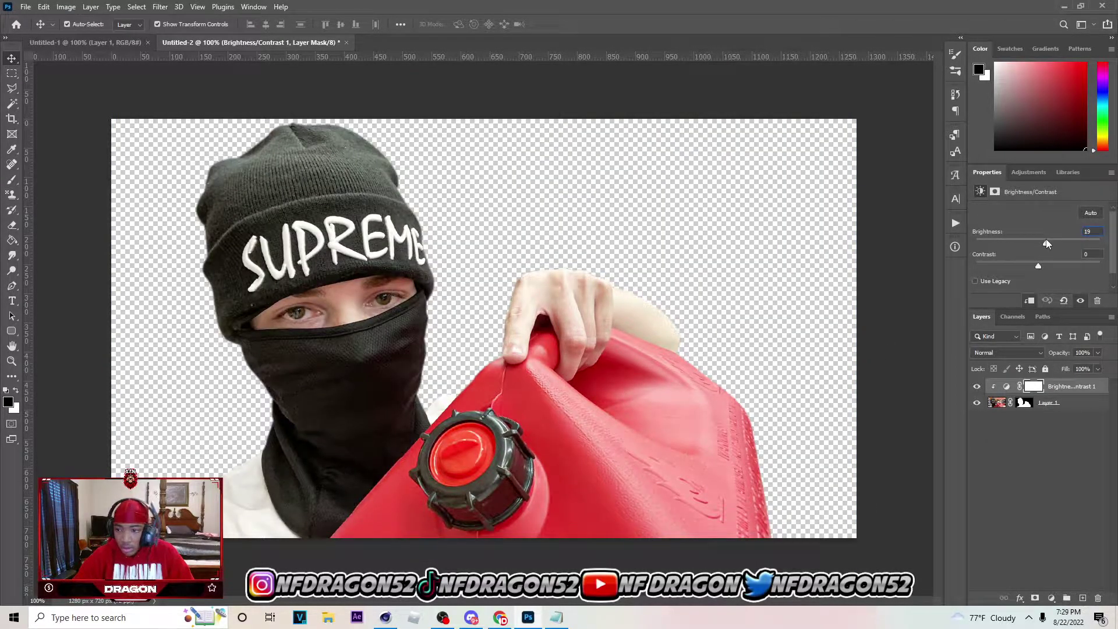
{"action": "left_click", "coordinate": [1063, 407]}
{"action": "key", "text": "ctrl+j"}
{"action": "right_click", "coordinate": [1023, 419]}
{"action": "left_click", "coordinate": [1024, 443]}
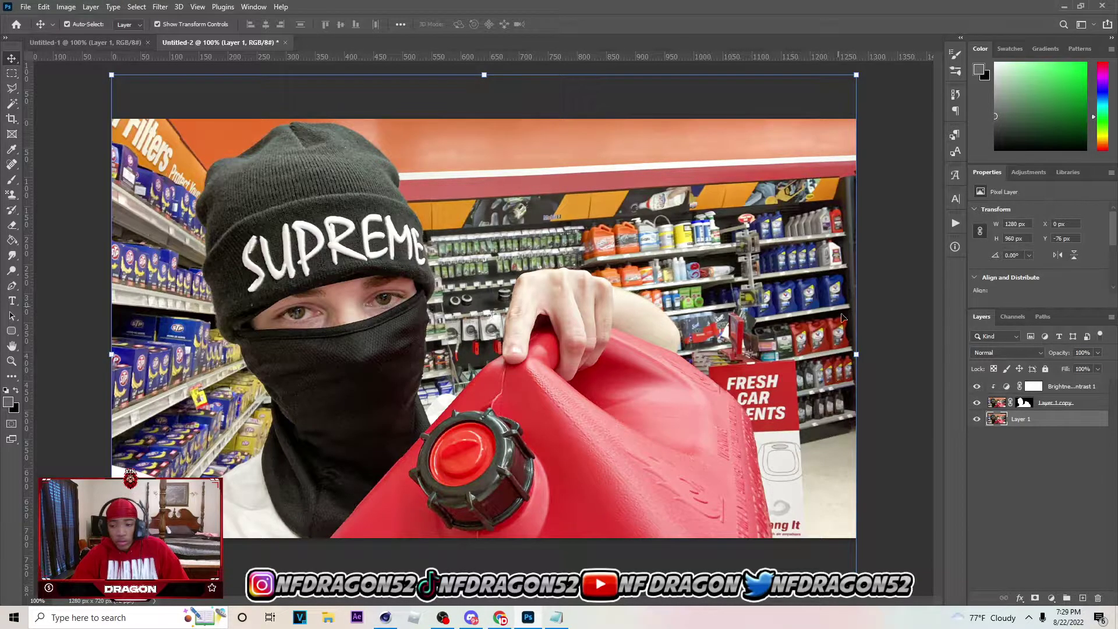
Convert Layer 1 to a smart object and apply a 2.6 px Gaussian Blur.
{"action": "right_click", "coordinate": [1013, 420]}
{"action": "left_click", "coordinate": [927, 273]}
{"action": "left_click", "coordinate": [160, 6]}
{"action": "mouse_move", "coordinate": [201, 158]}
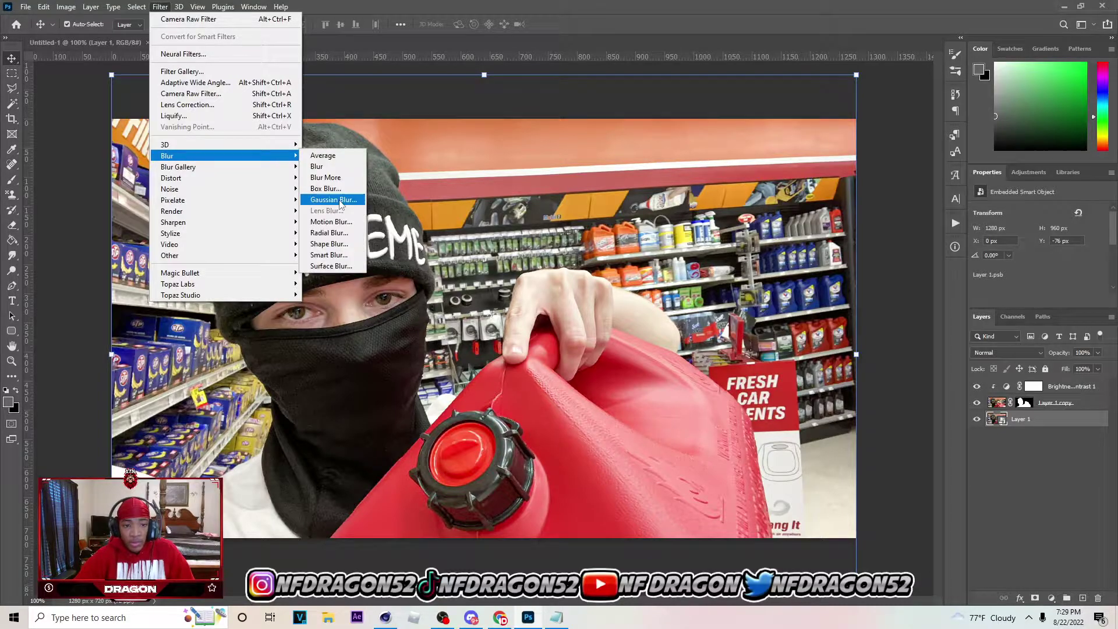
{"action": "left_click", "coordinate": [329, 200]}
{"action": "left_click", "coordinate": [851, 357]}
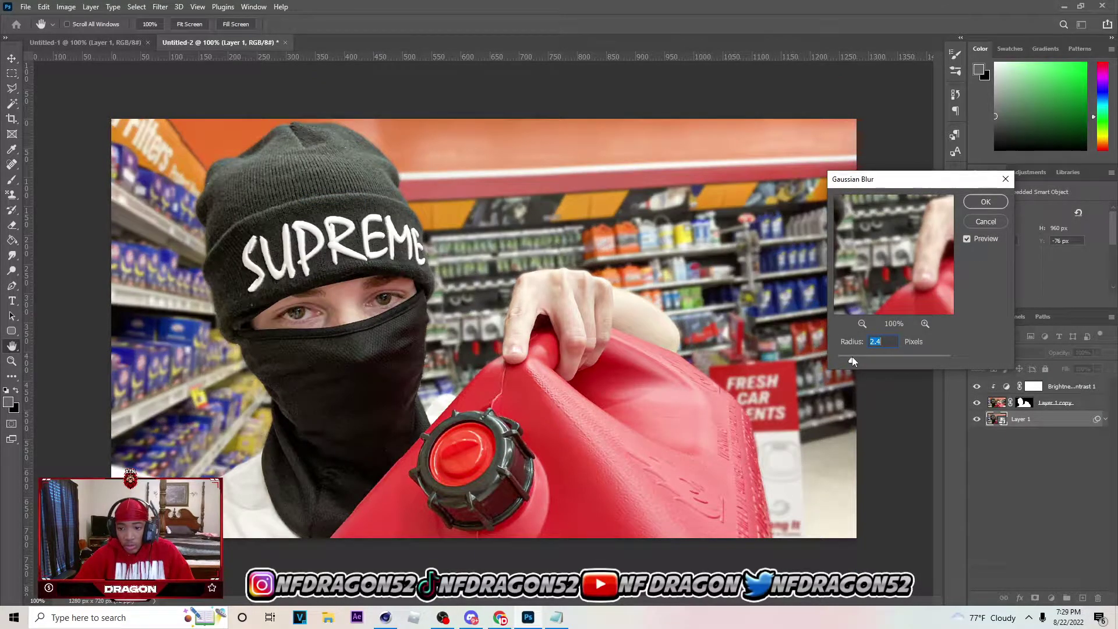
{"action": "left_click_drag", "start_coordinate": [850, 358], "coordinate": [853, 358]}
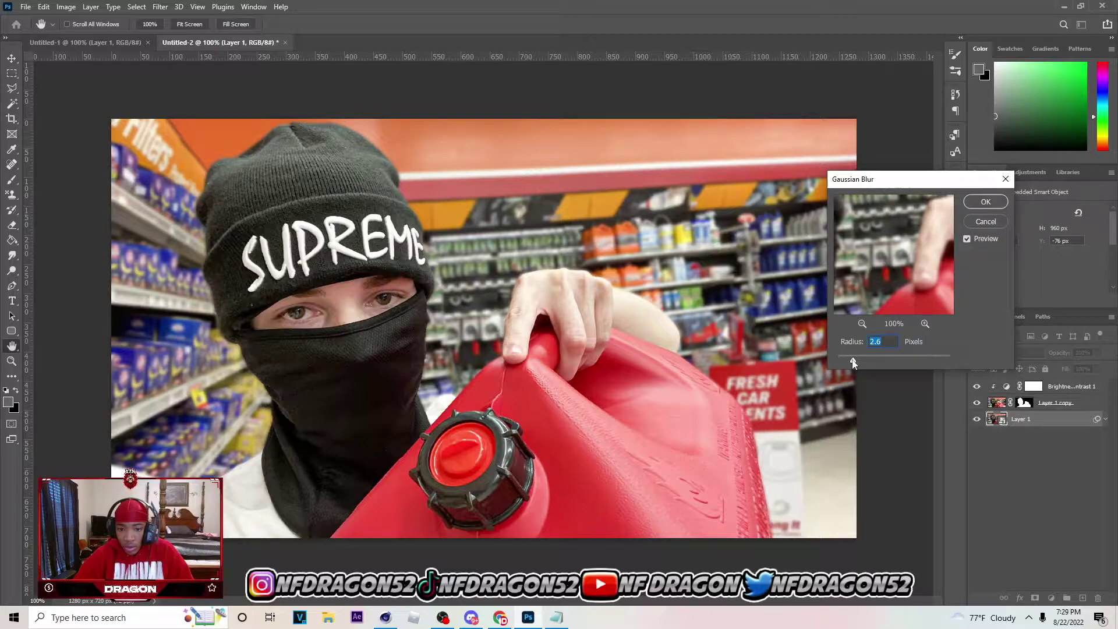
{"action": "left_click", "coordinate": [985, 202]}
Give Layer 1 copy a white inner shadow: size 13 px, distance 11 px, opacity 49%.
{"action": "left_click", "coordinate": [850, 429]}
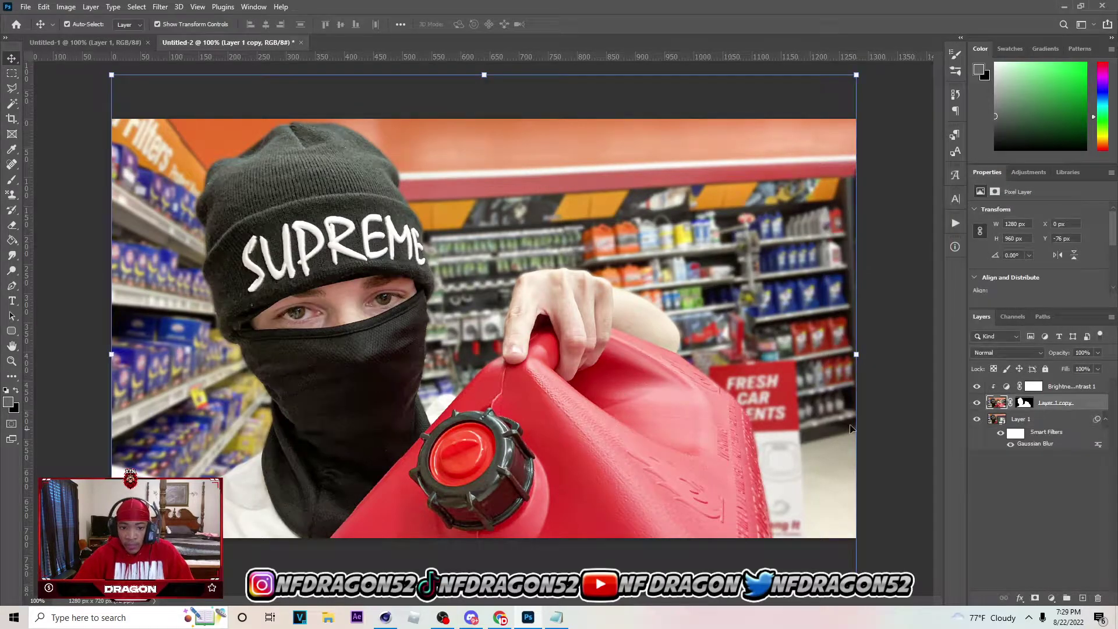
{"action": "double_click", "coordinate": [1080, 408]}
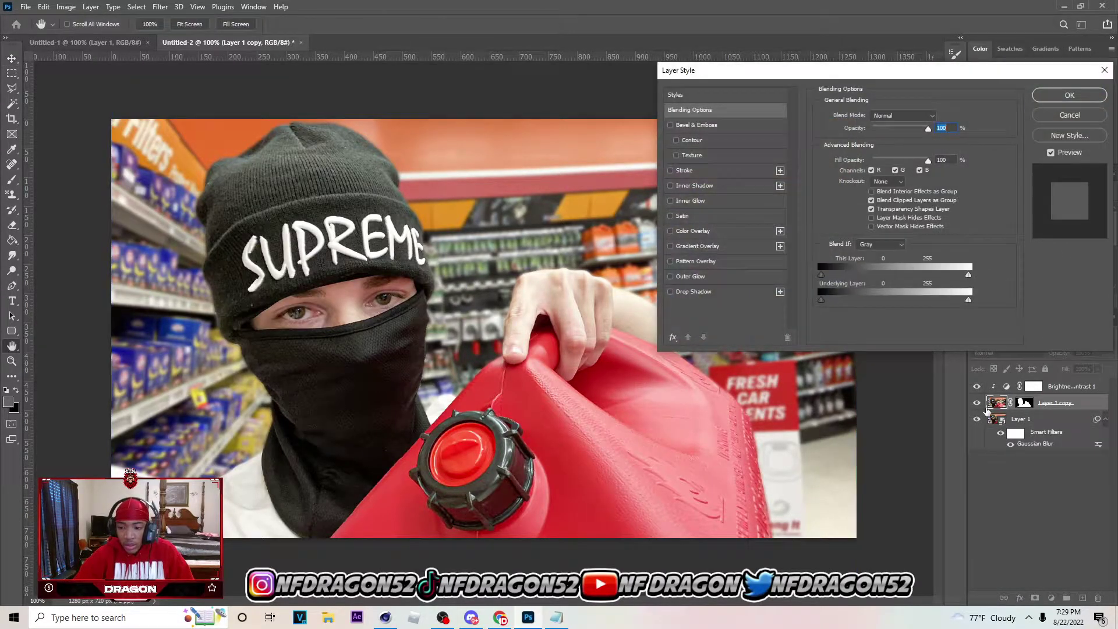
{"action": "left_click", "coordinate": [669, 187]}
{"action": "left_click", "coordinate": [682, 191]}
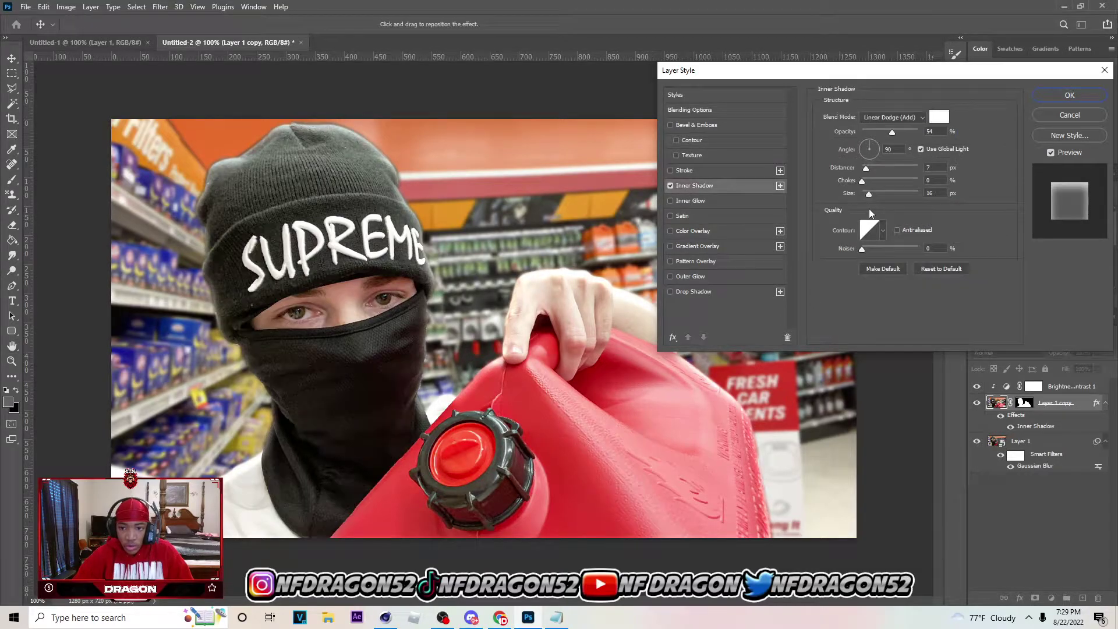
{"action": "left_click_drag", "start_coordinate": [869, 194], "coordinate": [865, 194]}
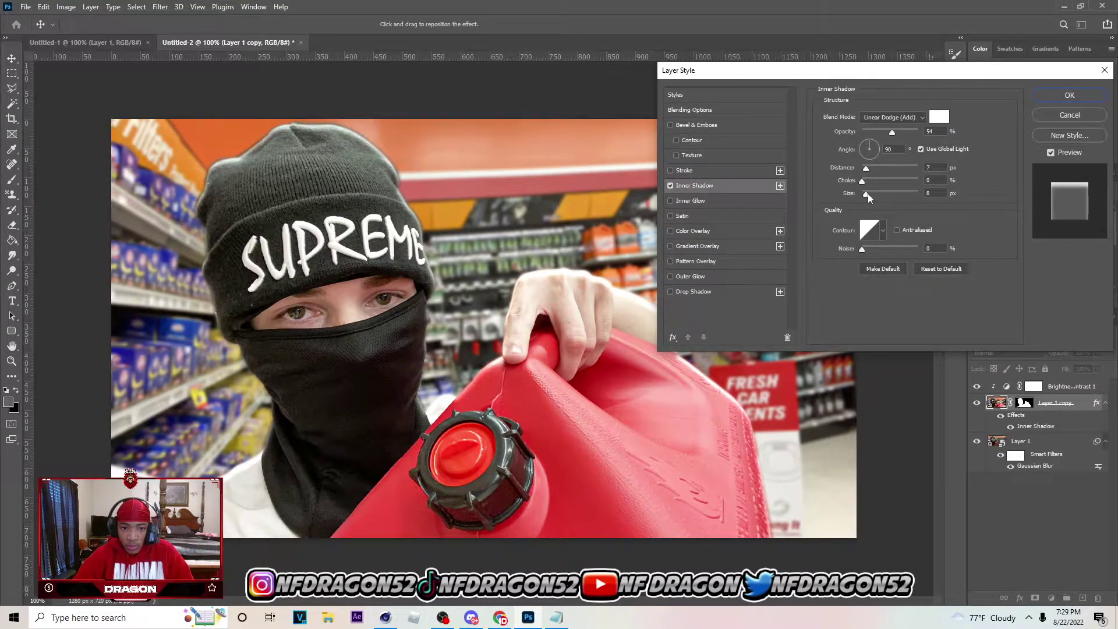
{"action": "left_click_drag", "start_coordinate": [910, 130], "coordinate": [891, 130]}
{"action": "left_click_drag", "start_coordinate": [867, 193], "coordinate": [830, 217]}
{"action": "left_click_drag", "start_coordinate": [865, 169], "coordinate": [869, 173]}
{"action": "left_click", "coordinate": [868, 194]}
{"action": "left_click_drag", "start_coordinate": [896, 134], "coordinate": [890, 132]}
Add a drop shadow of size 16 px and apply the layer style.
{"action": "left_click", "coordinate": [670, 292]}
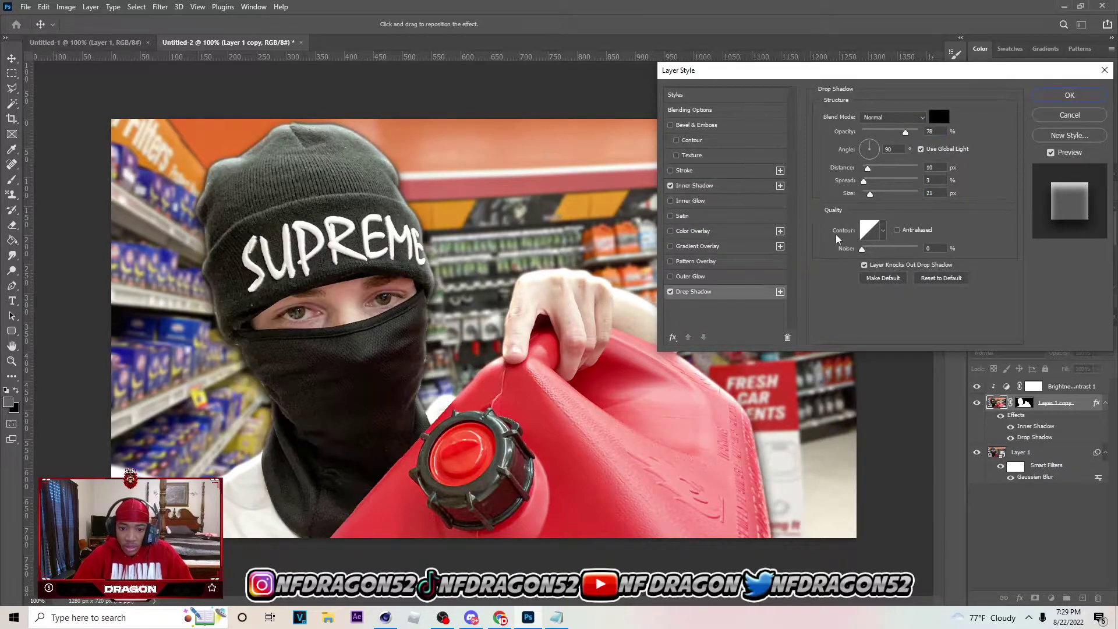
{"action": "left_click_drag", "start_coordinate": [870, 194], "coordinate": [868, 195]}
{"action": "left_click", "coordinate": [1035, 94]}
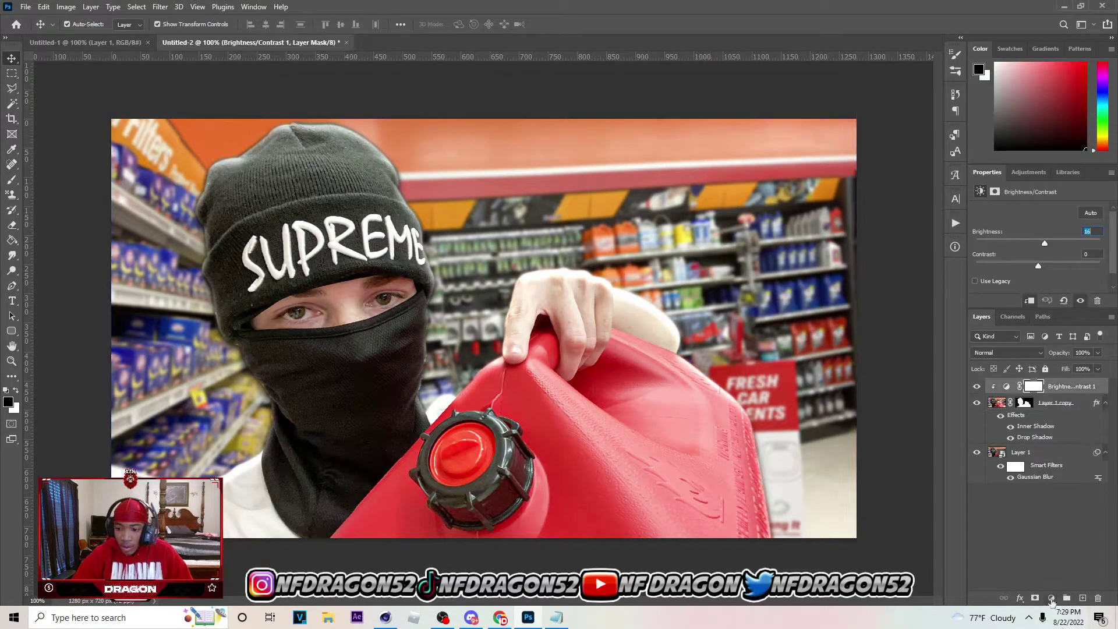
Add a Vibrance adjustment layer with a subtle boost, vibrance +19.
{"action": "left_click", "coordinate": [1050, 598]}
{"action": "left_click", "coordinate": [1042, 475]}
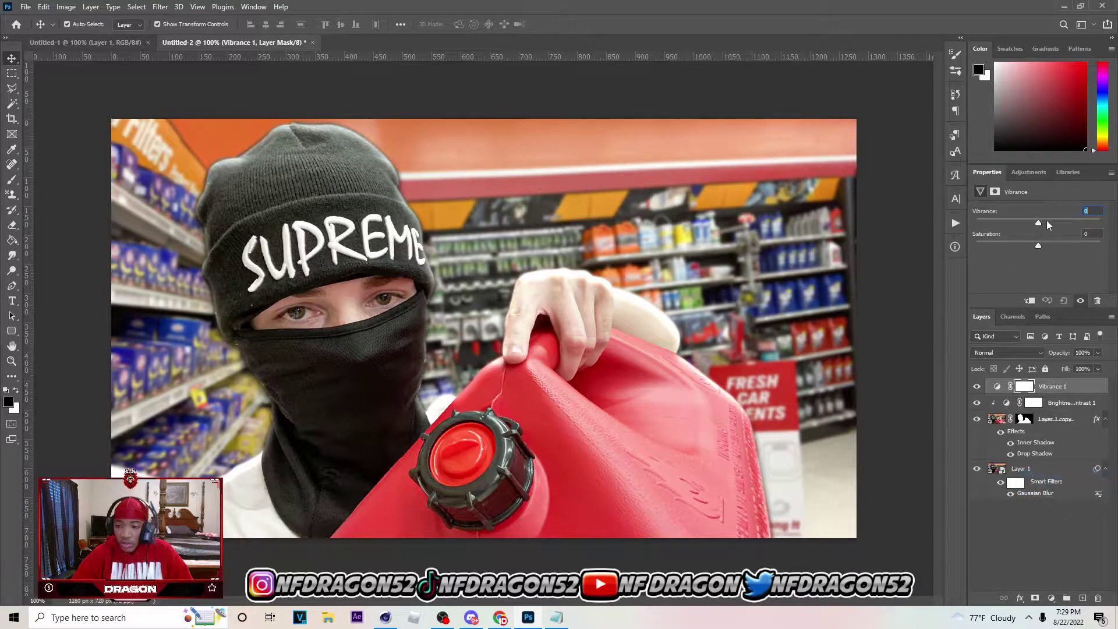
{"action": "left_click", "coordinate": [1048, 246]}
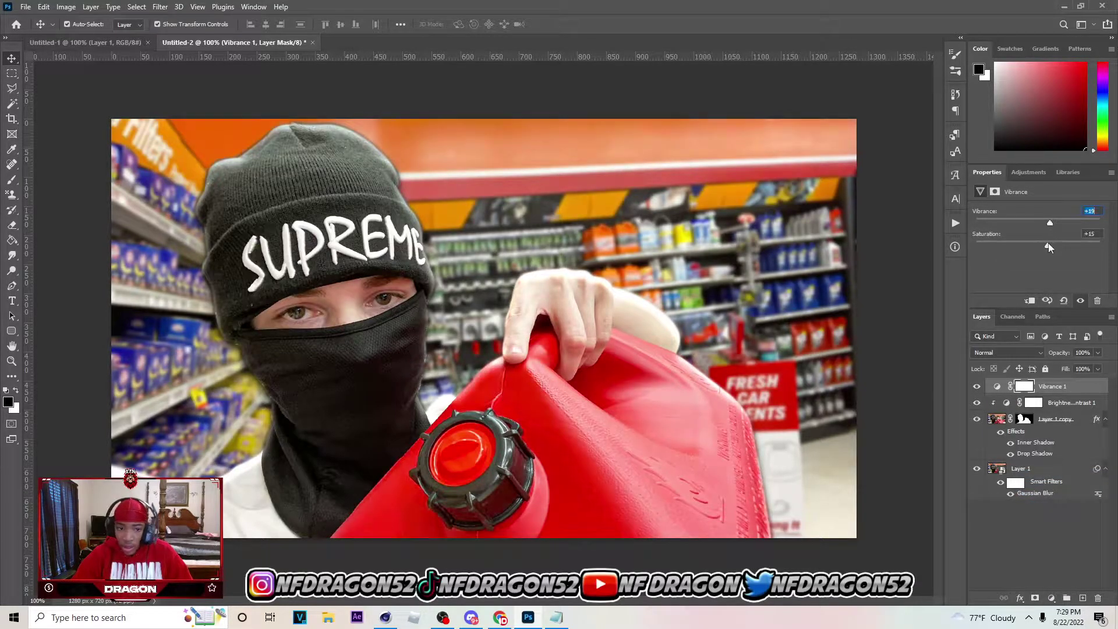
{"action": "left_click_drag", "start_coordinate": [1046, 247], "coordinate": [1041, 247]}
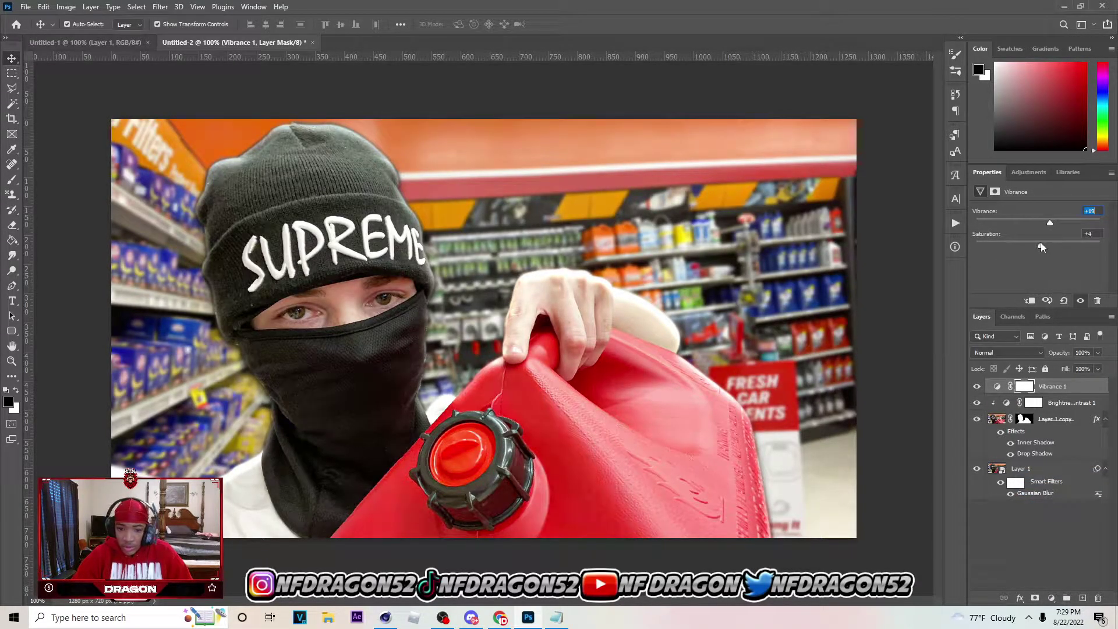
Add Brightness/Contrast layers: one on top at brightness 15, another just above Layer 1.
{"action": "left_click", "coordinate": [1050, 596]}
{"action": "left_click", "coordinate": [1048, 431]}
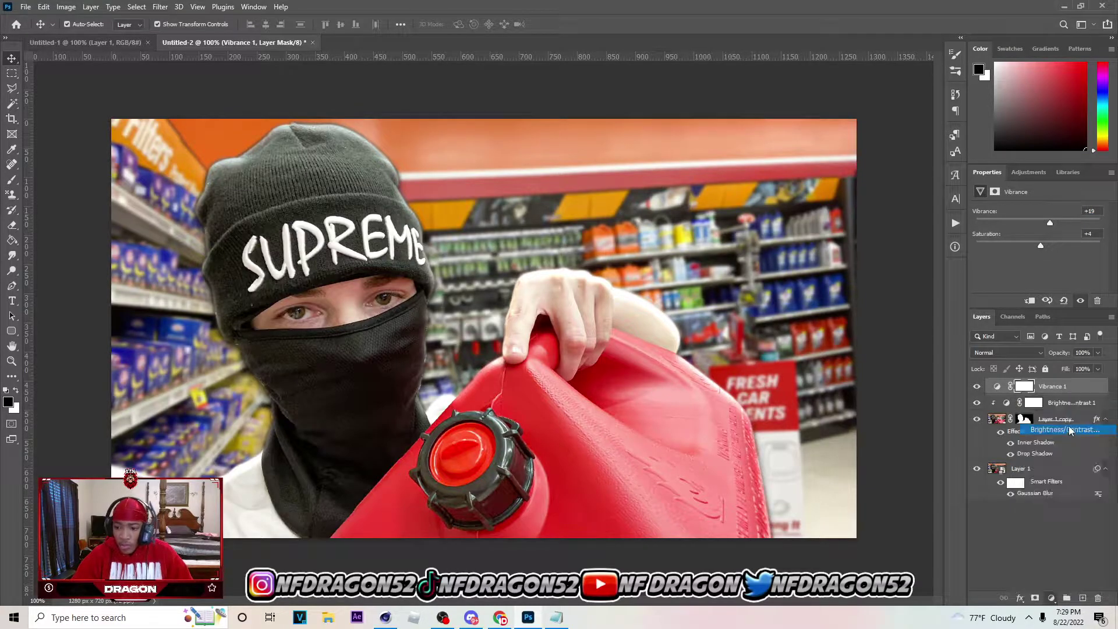
{"action": "left_click", "coordinate": [1043, 243]}
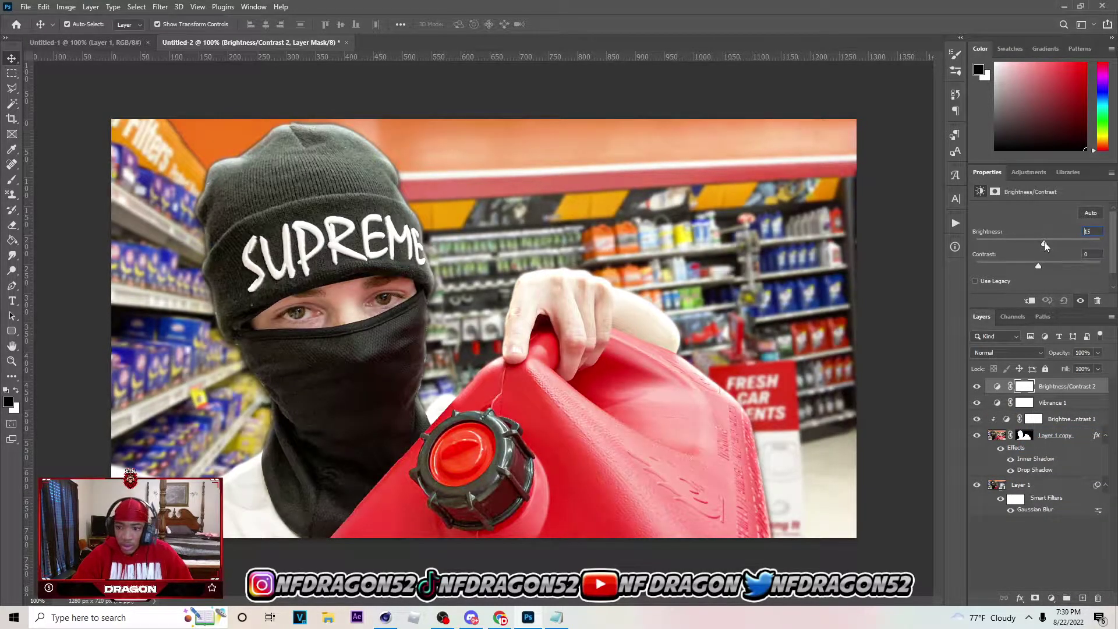
{"action": "left_click", "coordinate": [1025, 485]}
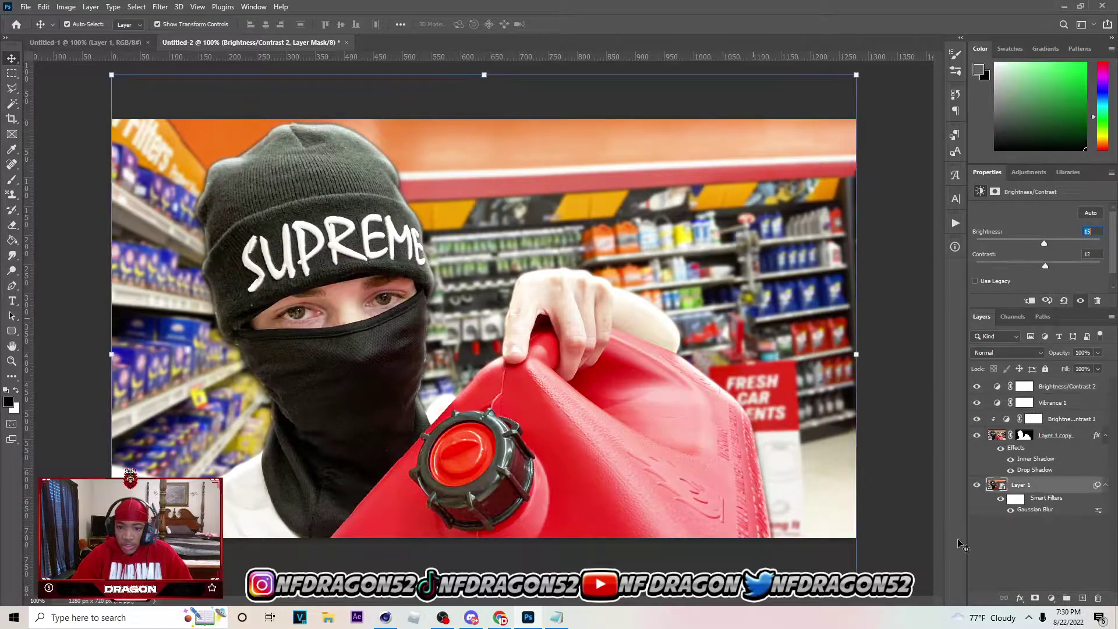
{"action": "left_click", "coordinate": [1050, 598]}
{"action": "left_click", "coordinate": [1088, 434]}
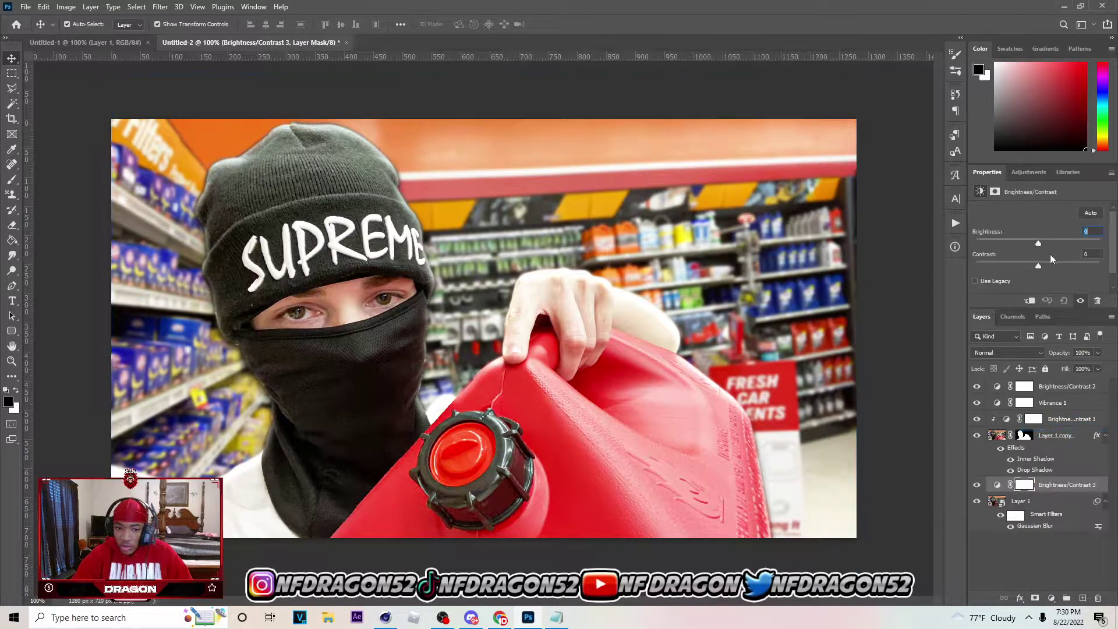
{"action": "left_click", "coordinate": [1043, 242]}
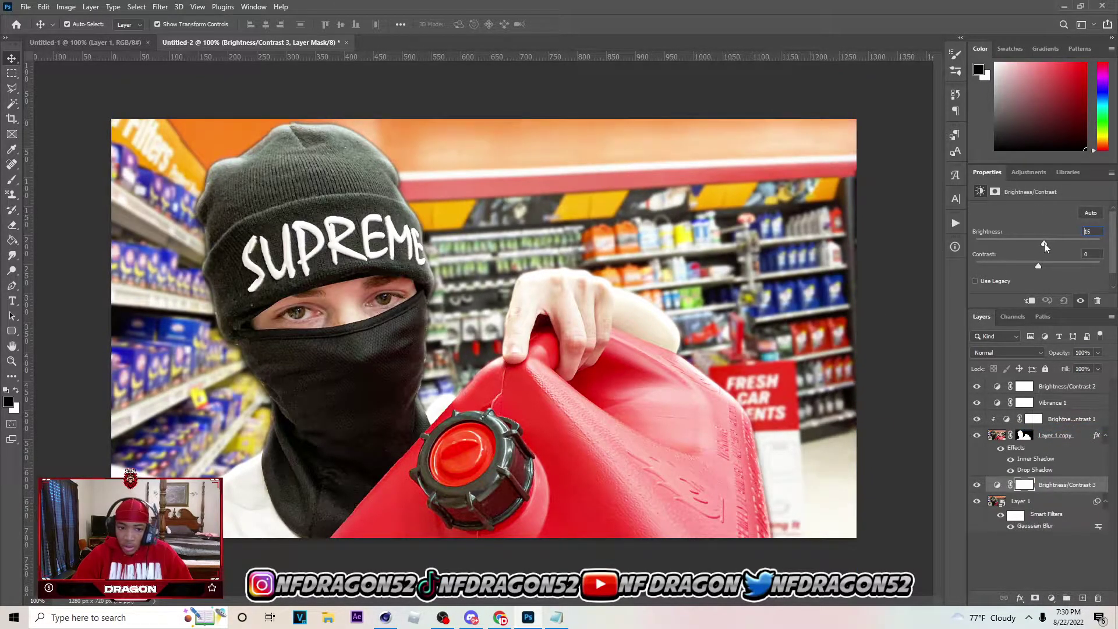
Lower Brightness/Contrast 1 brightness to 9, comparing with Brightness/Contrast 2 toggled off and on.
{"action": "left_click", "coordinate": [1071, 419]}
{"action": "left_click_drag", "start_coordinate": [1046, 243], "coordinate": [1041, 243]}
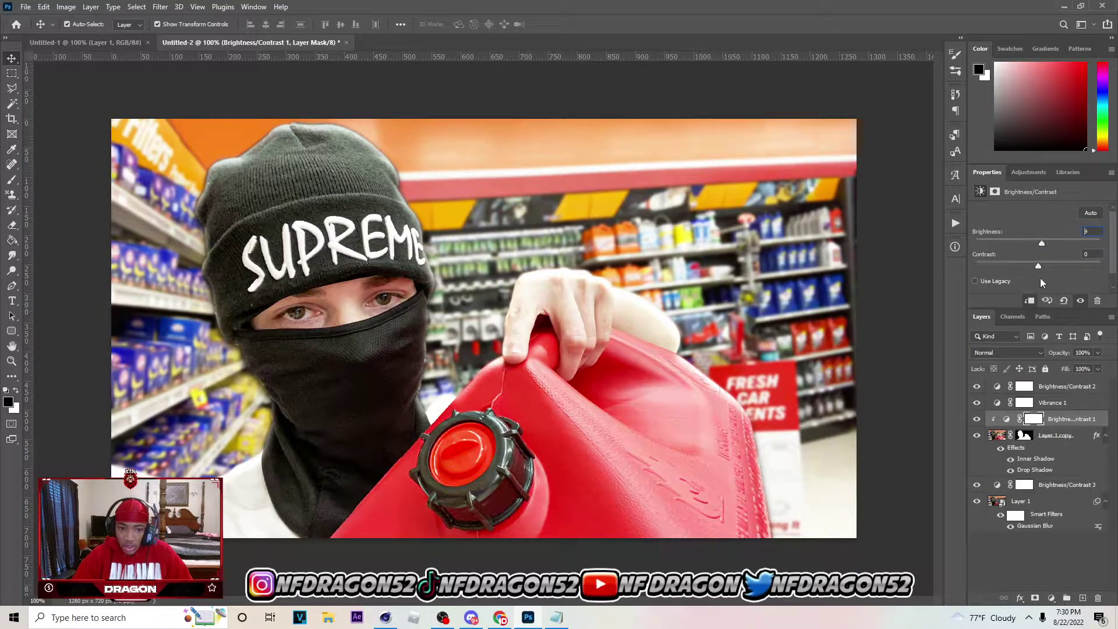
{"action": "left_click", "coordinate": [977, 387]}
{"action": "left_click", "coordinate": [977, 387]}
{"action": "left_click", "coordinate": [996, 435]}
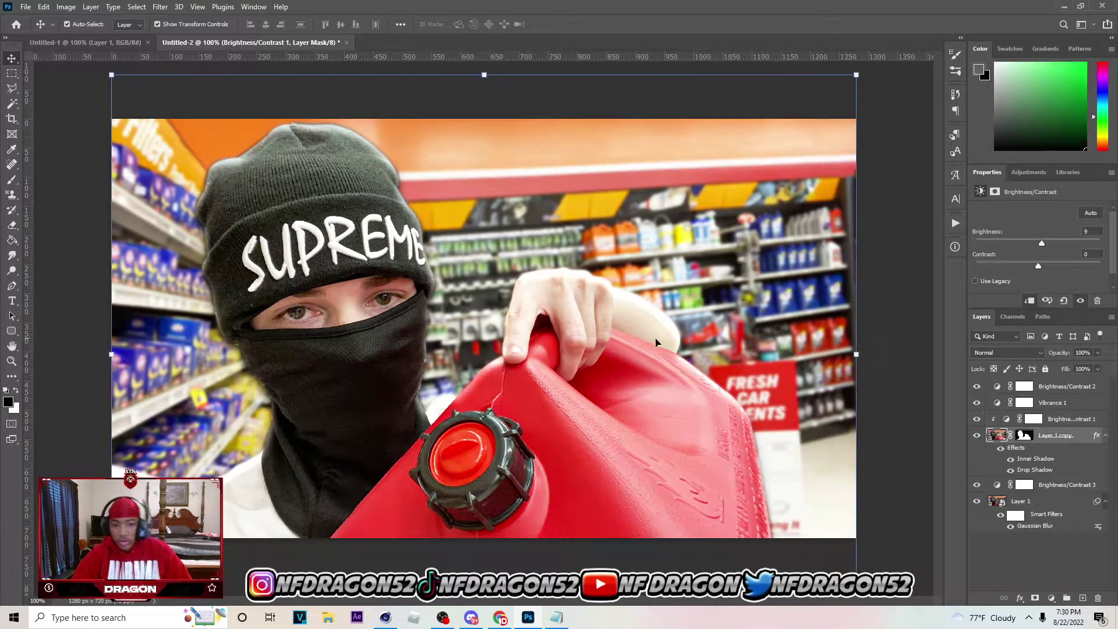
{"action": "left_click", "coordinate": [26, 6]}
{"action": "left_click", "coordinate": [35, 27]}
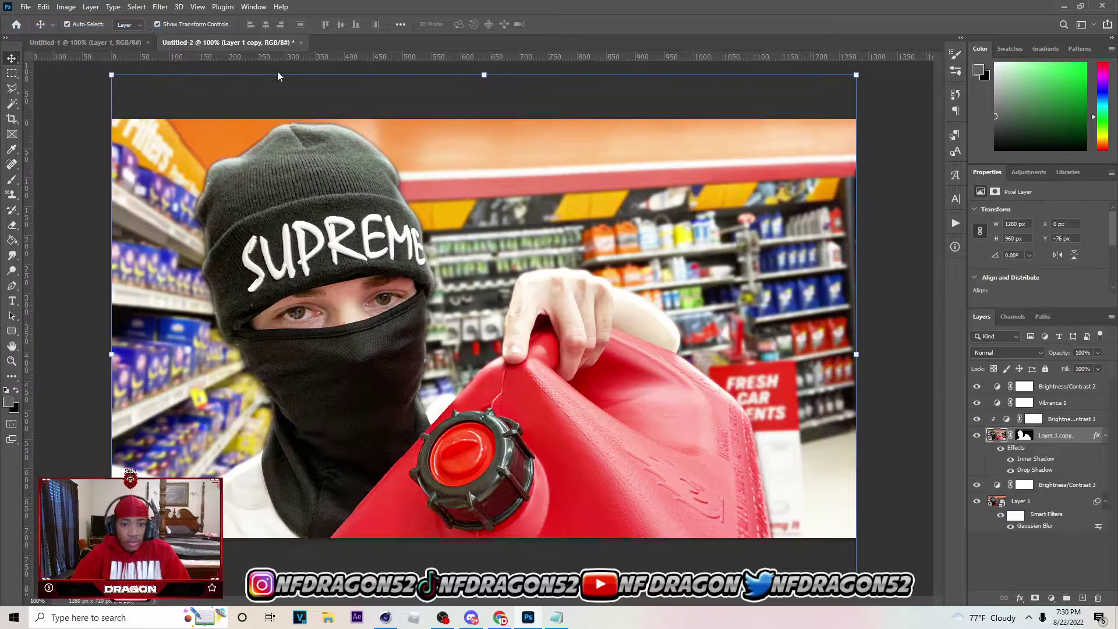
Open Emoji (21).png from GFXPACKS > Recycled GFX Pack > EMOJIS.
{"action": "left_click", "coordinate": [344, 150]}
{"action": "double_click", "coordinate": [428, 175]}
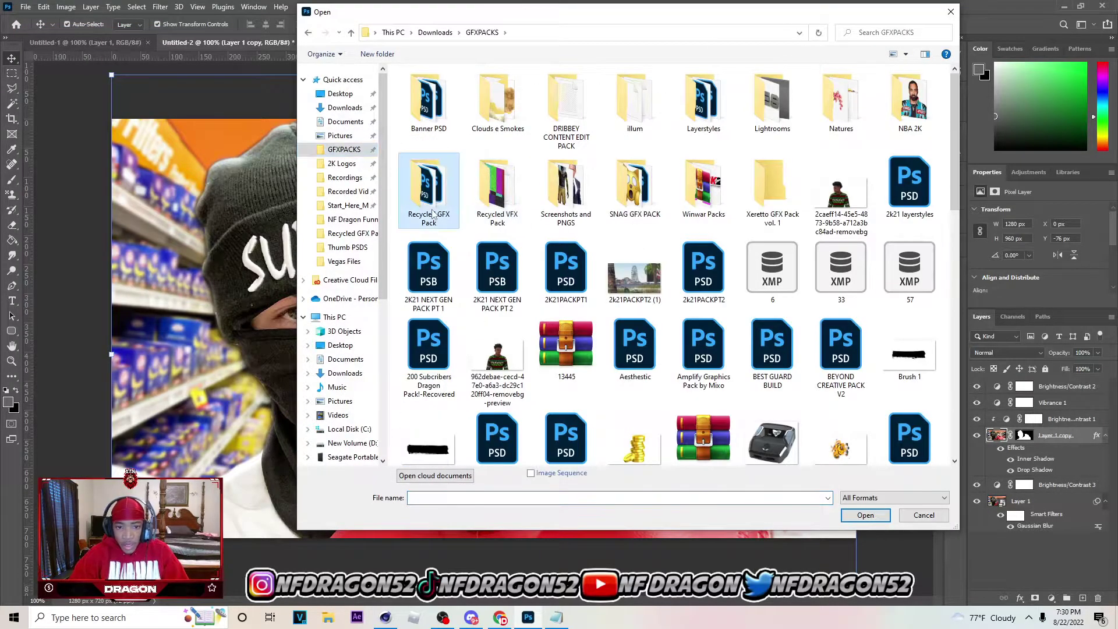
{"action": "double_click", "coordinate": [704, 172]}
{"action": "left_click", "coordinate": [802, 243]}
{"action": "left_click", "coordinate": [862, 512]}
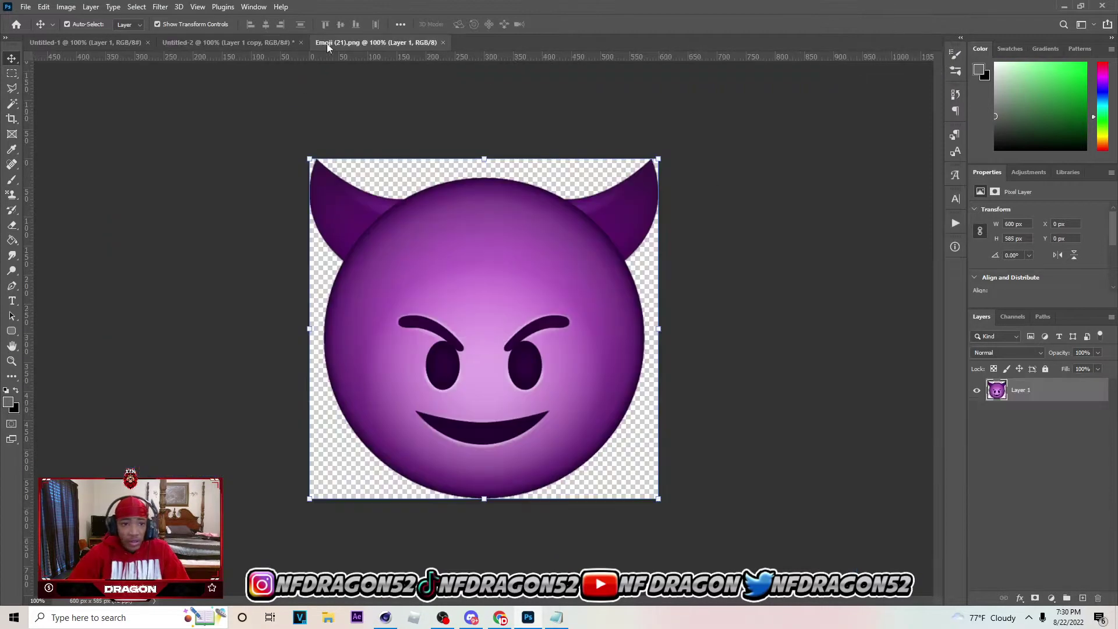
Paste the devil emoji into the thumbnail on a new layer above Brightness/Contrast 3.
{"action": "left_click", "coordinate": [227, 43]}
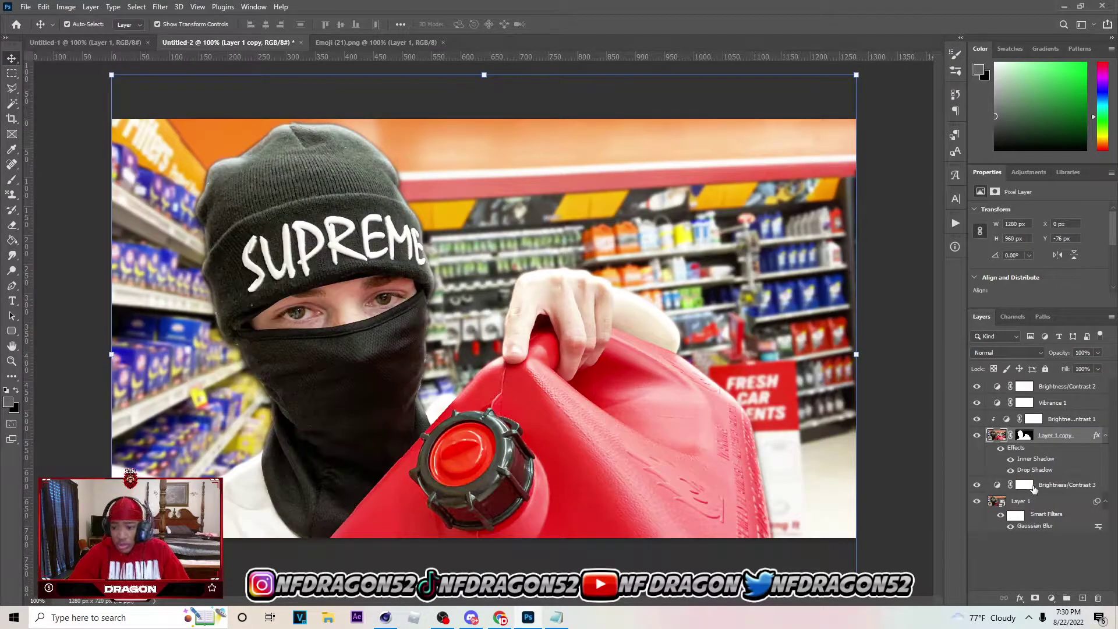
{"action": "left_click", "coordinate": [1031, 486]}
{"action": "left_click", "coordinate": [1105, 503]}
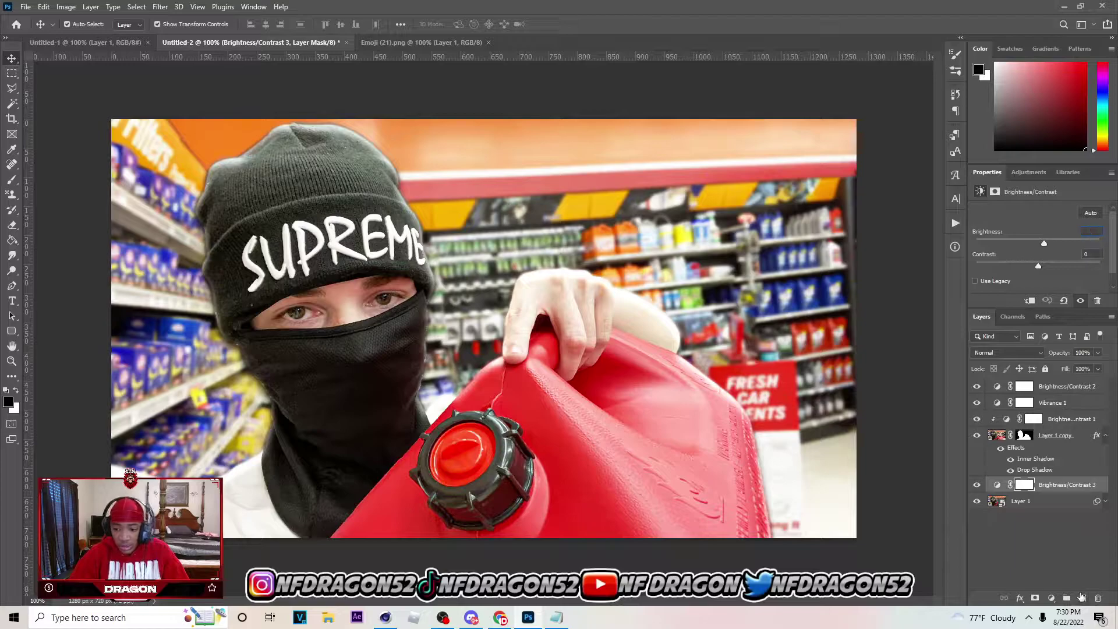
{"action": "left_click", "coordinate": [1081, 597]}
{"action": "key", "text": "ctrl+v"}
Shrink, tilt and place the emoji at the upper right, about 475 × 473 px.
{"action": "left_click_drag", "start_coordinate": [462, 267], "coordinate": [544, 229]}
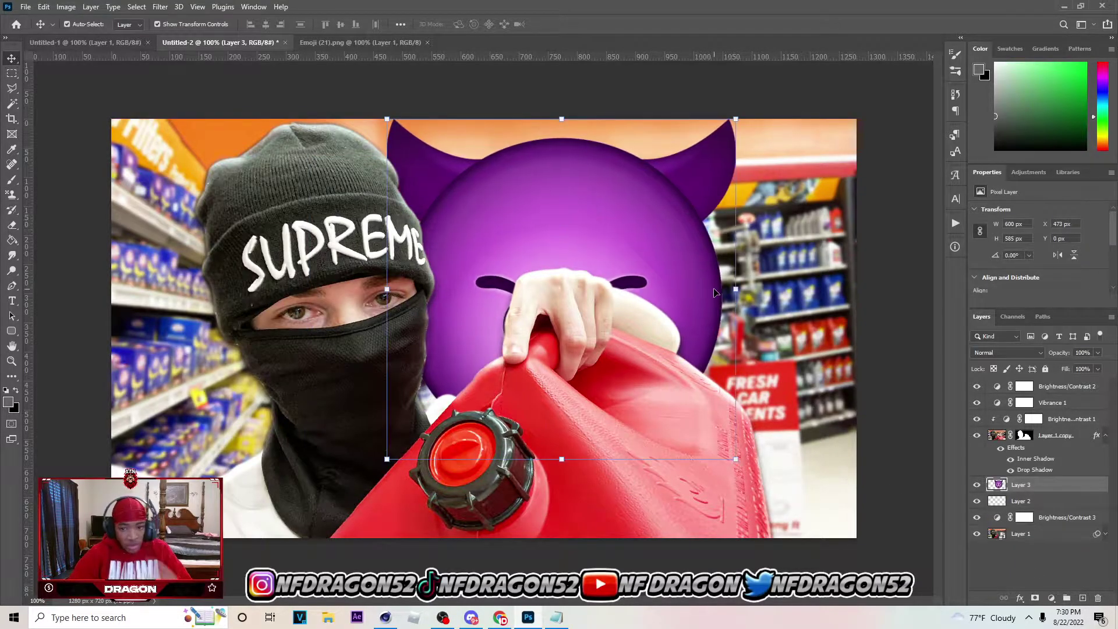
{"action": "left_click_drag", "start_coordinate": [735, 288], "coordinate": [798, 277]}
{"action": "left_click_drag", "start_coordinate": [691, 293], "coordinate": [742, 295]}
{"action": "left_click_drag", "start_coordinate": [829, 266], "coordinate": [797, 273]}
{"action": "left_click_drag", "start_coordinate": [650, 159], "coordinate": [650, 161]}
Commit the emoji placement and paste the subject's Inner Shadow and Drop Shadow style onto Layer 3.
{"action": "left_click", "coordinate": [579, 26]}
{"action": "left_click", "coordinate": [1068, 468]}
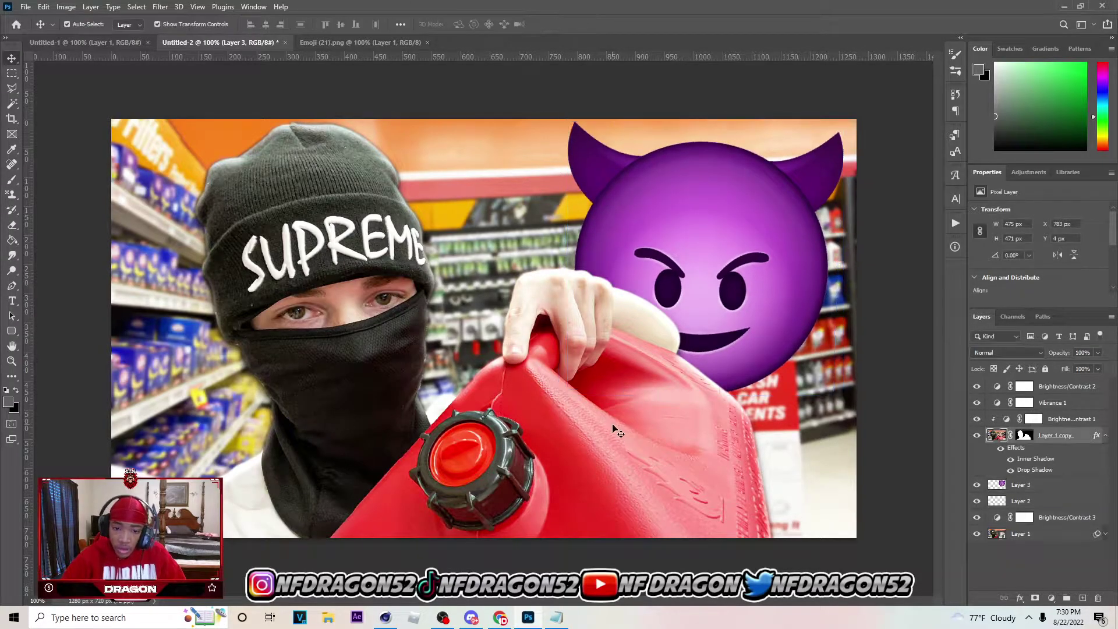
{"action": "right_click", "coordinate": [1046, 435]}
{"action": "left_click", "coordinate": [1031, 379]}
{"action": "left_click", "coordinate": [1027, 485]}
{"action": "right_click", "coordinate": [1028, 485]}
{"action": "left_click", "coordinate": [995, 267]}
{"action": "left_click_drag", "start_coordinate": [740, 296], "coordinate": [742, 301]}
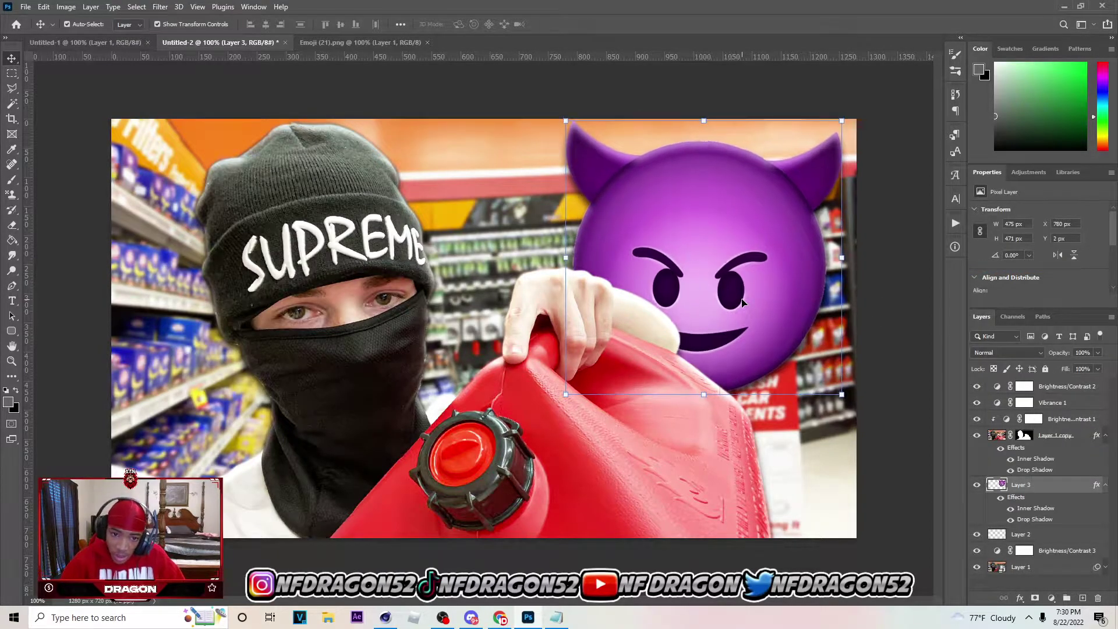
Add a new empty Layer 4 above Brightness/Contrast 1.
{"action": "left_click", "coordinate": [306, 341]}
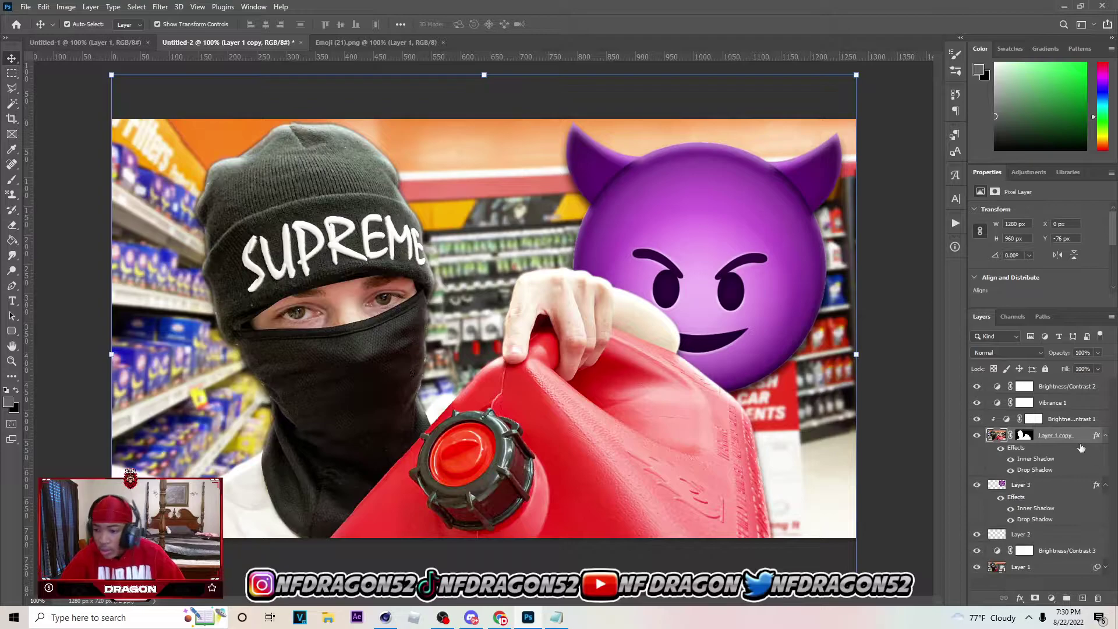
{"action": "left_click", "coordinate": [1059, 419]}
{"action": "left_click", "coordinate": [1082, 597]}
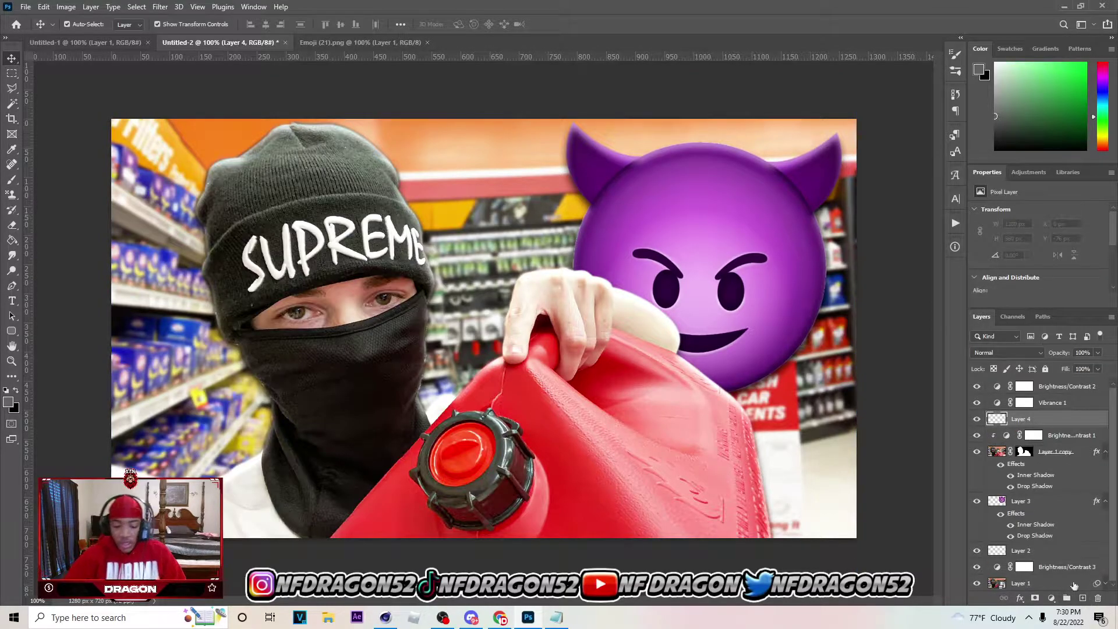
Set the paint colour to white and pick a Soft Round brush.
{"action": "key", "text": "b"}
{"action": "key", "text": "super"}
{"action": "key", "text": "super"}
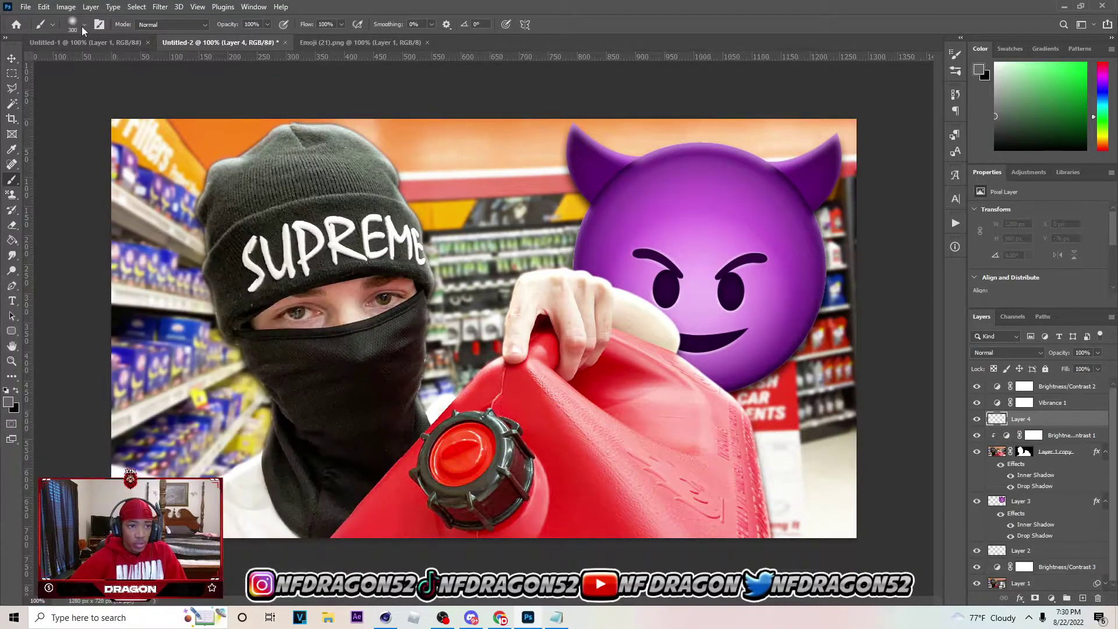
{"action": "left_click", "coordinate": [9, 400]}
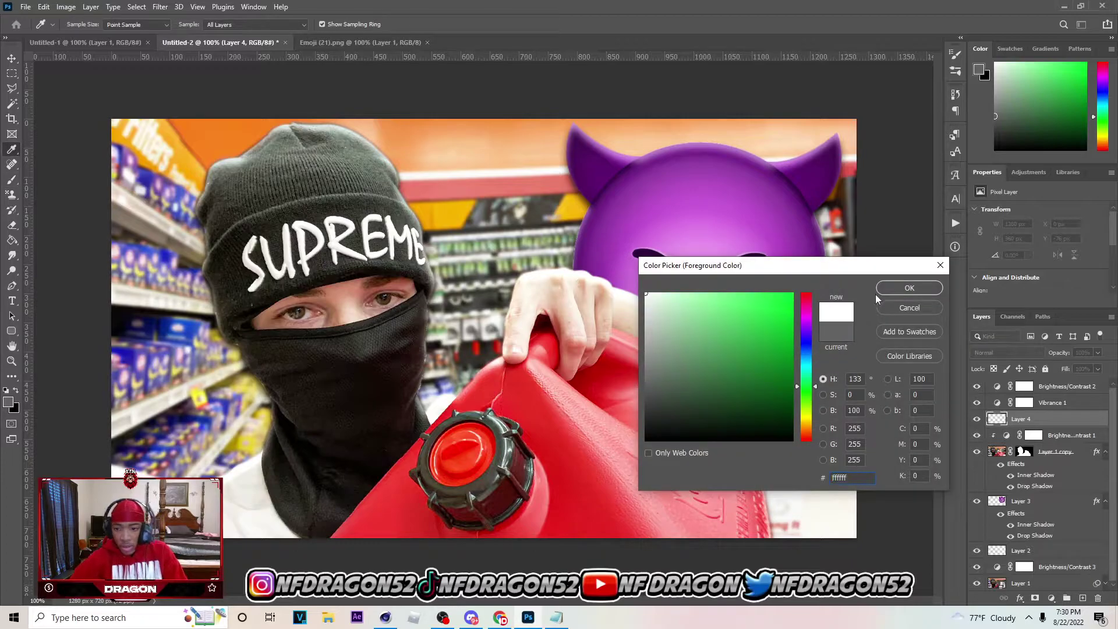
{"action": "left_click", "coordinate": [878, 288]}
{"action": "left_click", "coordinate": [75, 25]}
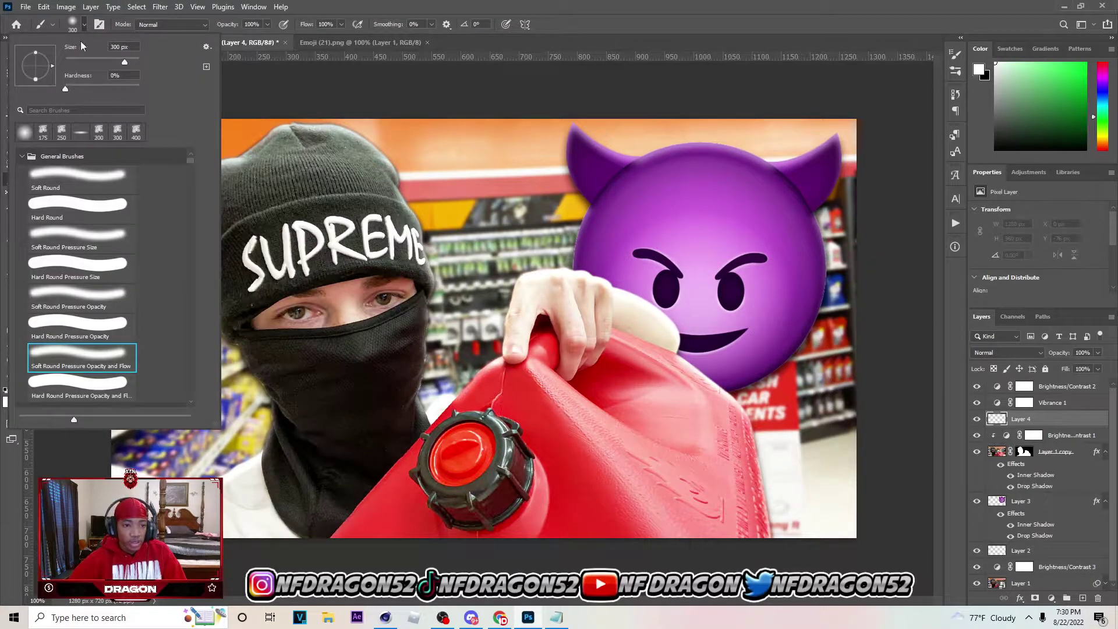
{"action": "left_click", "coordinate": [89, 24]}
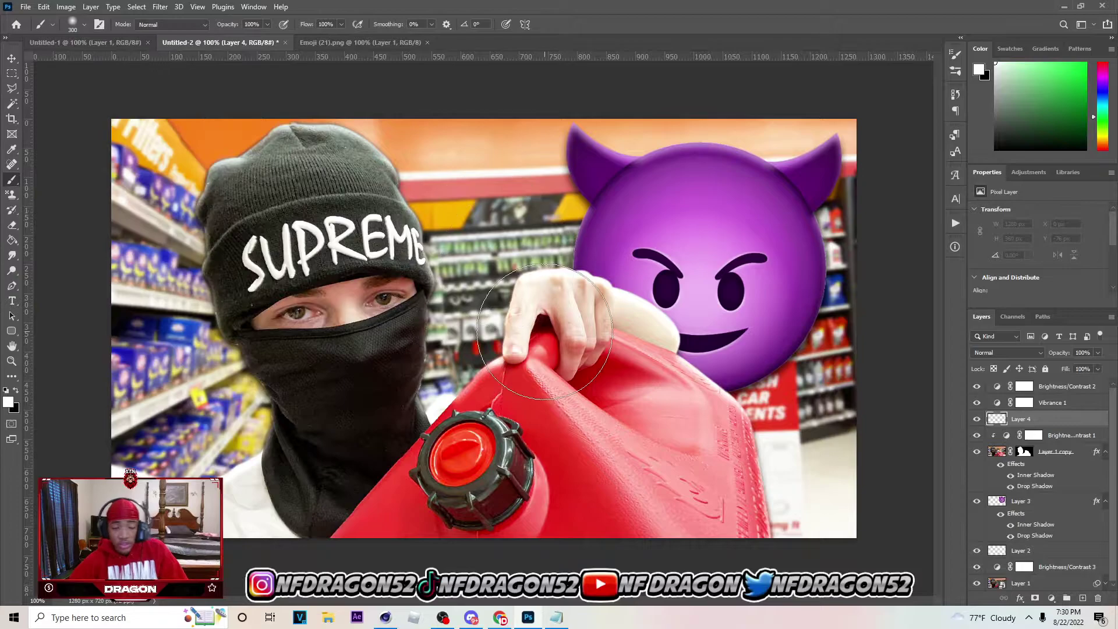
With a 300 px brush, paint white glow beside the mask and over the left shelves.
{"action": "key", "text": "bracketright"}
{"action": "key", "text": "bracketright"}
{"action": "key", "text": "bracketleft"}
{"action": "key", "text": "bracketleft"}
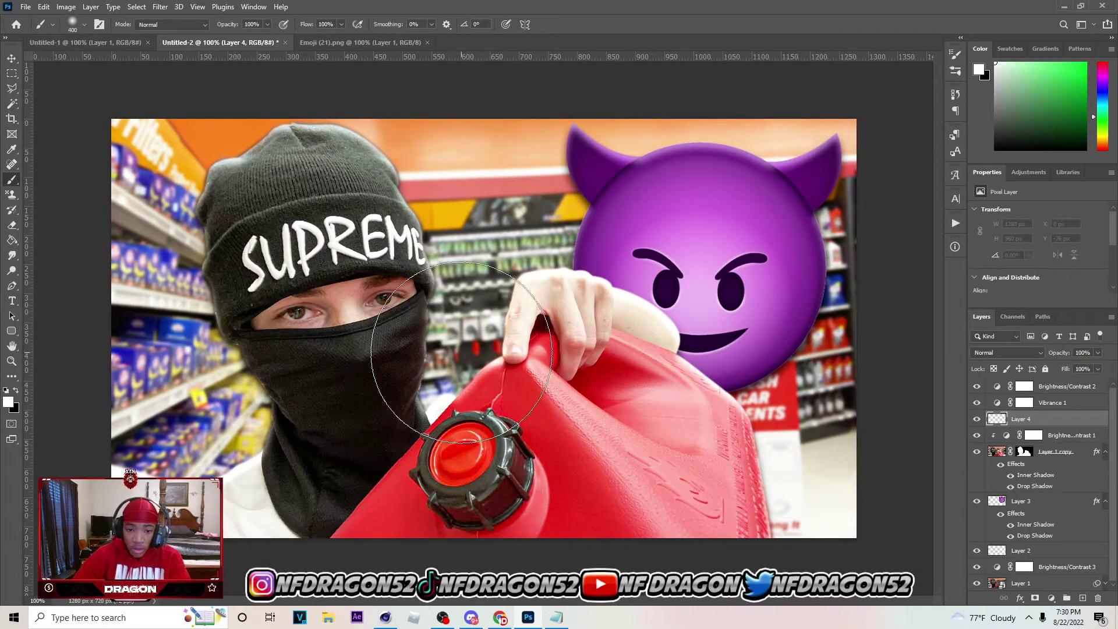
{"action": "left_click", "coordinate": [459, 344]}
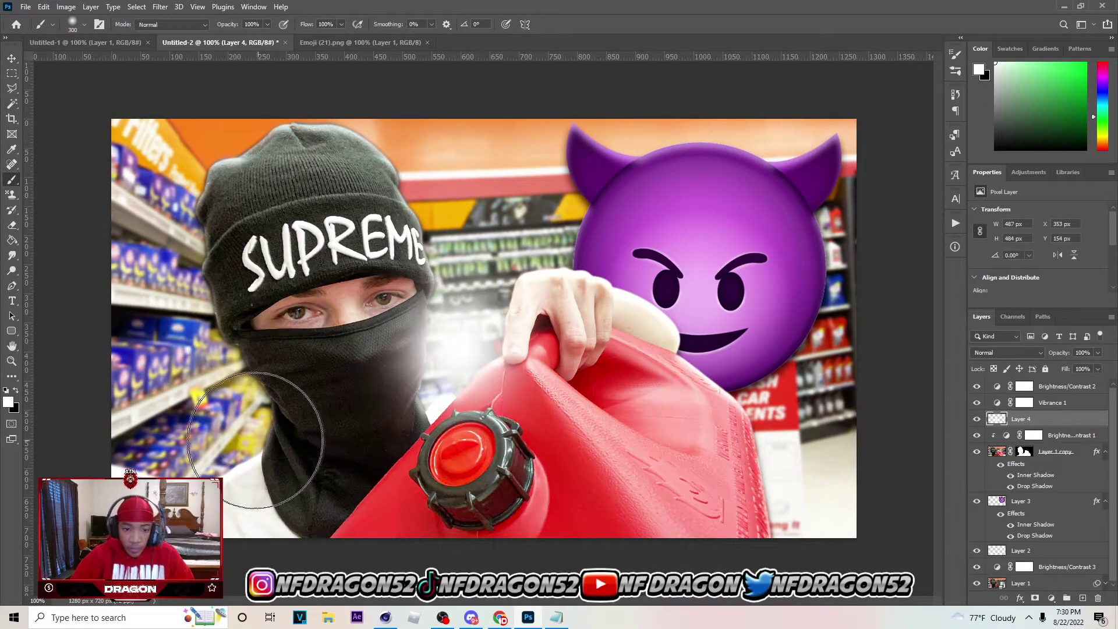
{"action": "left_click", "coordinate": [215, 425]}
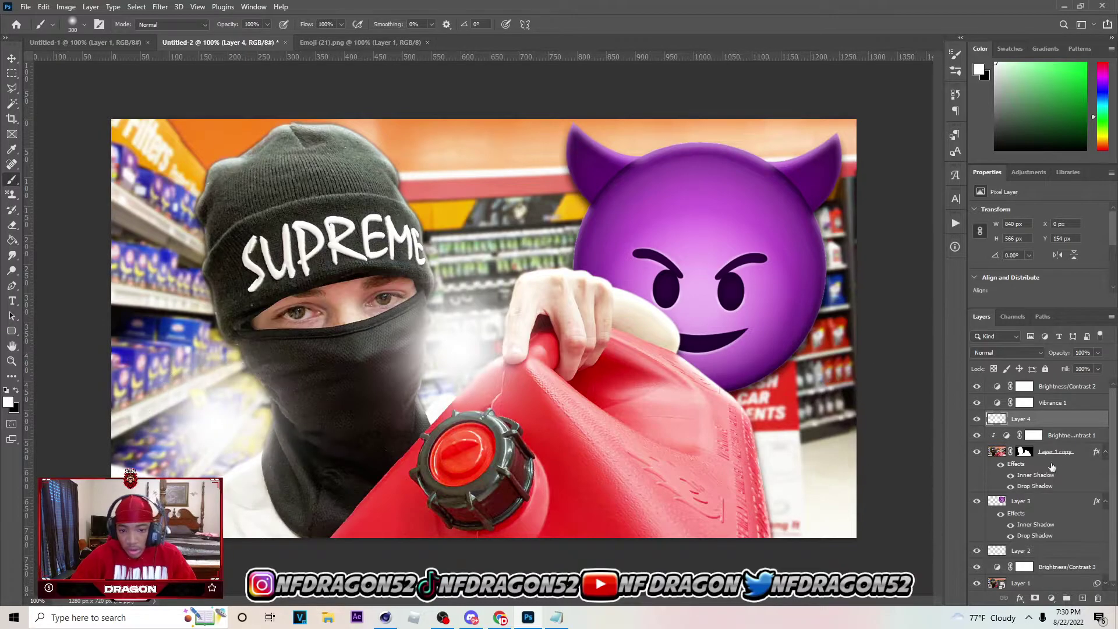
{"action": "left_click", "coordinate": [1033, 555]}
Create Layer 5 and move it below Layer 3, above Layer 2.
{"action": "left_click", "coordinate": [1048, 507]}
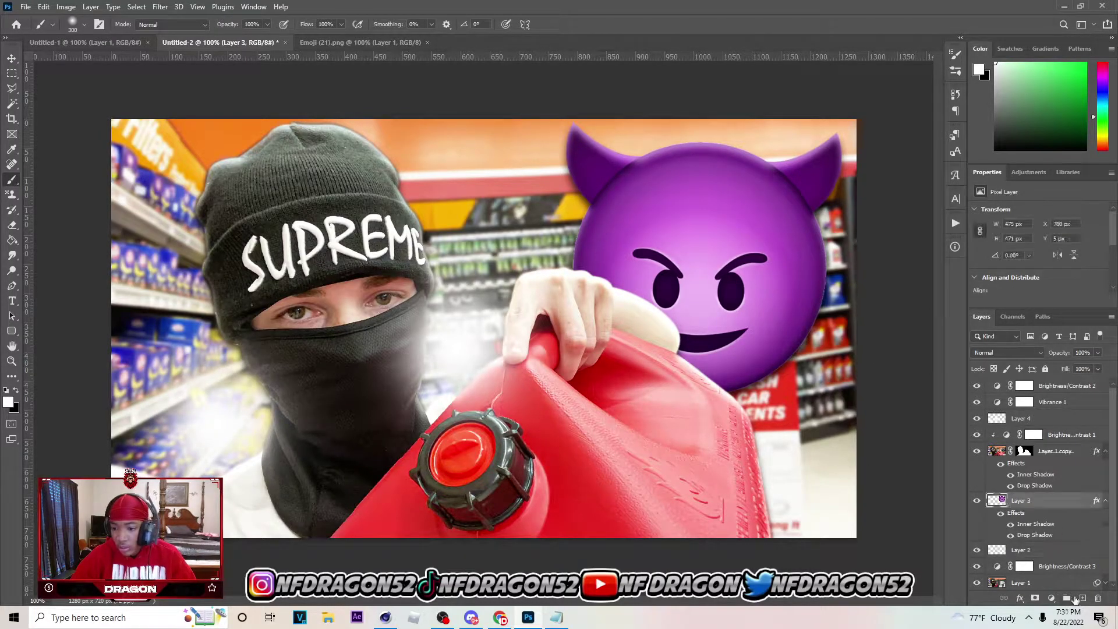
{"action": "left_click", "coordinate": [1082, 597]}
{"action": "left_click_drag", "start_coordinate": [1042, 511], "coordinate": [1042, 548]}
Paint large 500–600 px white glow dabs on Layer 5 and lower its opacity to 49%.
{"action": "key", "text": "bracketright"}
{"action": "key", "text": "bracketright"}
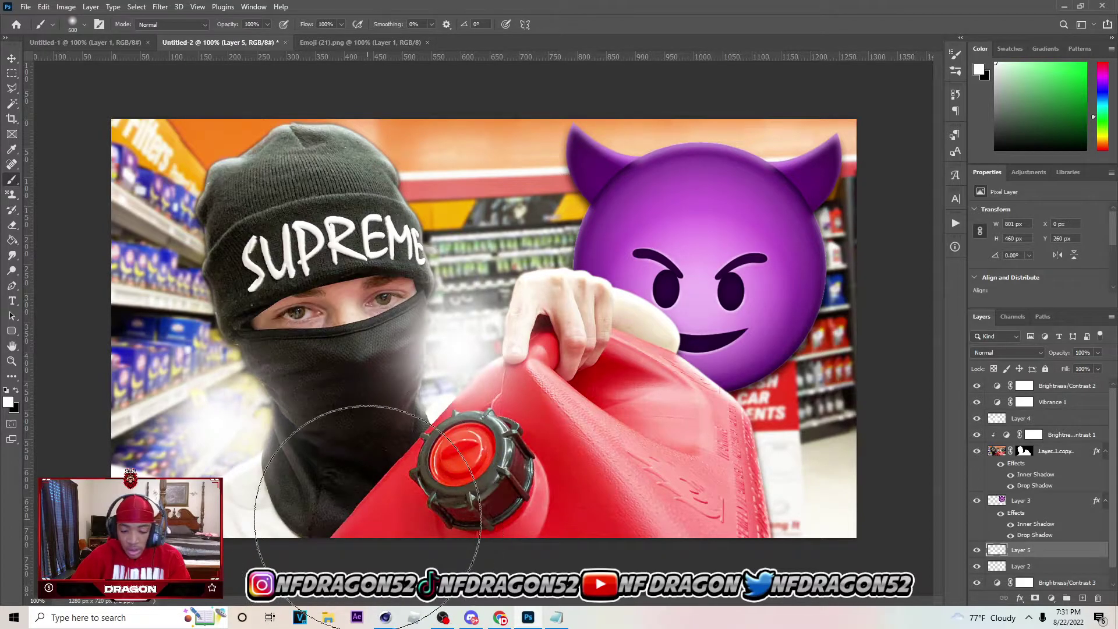
{"action": "key", "text": "bracketright"}
{"action": "key", "text": "bracketright"}
{"action": "left_click", "coordinate": [598, 515]}
{"action": "key", "text": "bracketleft"}
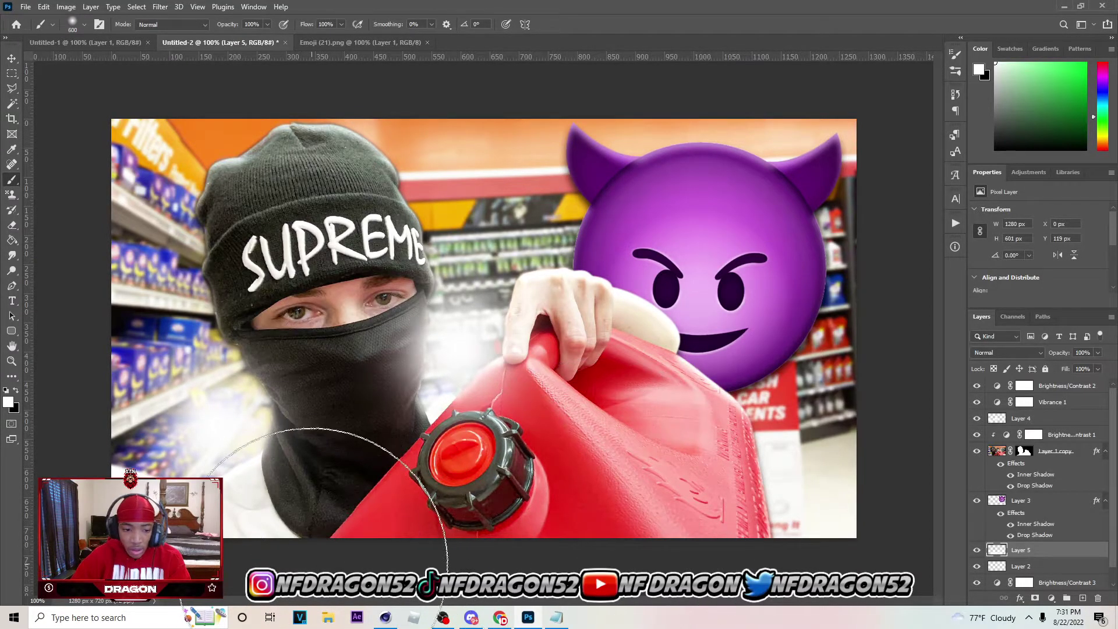
{"action": "left_click", "coordinate": [259, 547]}
{"action": "key", "text": "bracketleft"}
{"action": "key", "text": "bracketright"}
{"action": "key", "text": "bracketright"}
{"action": "key", "text": "bracketright"}
{"action": "left_click", "coordinate": [406, 539]}
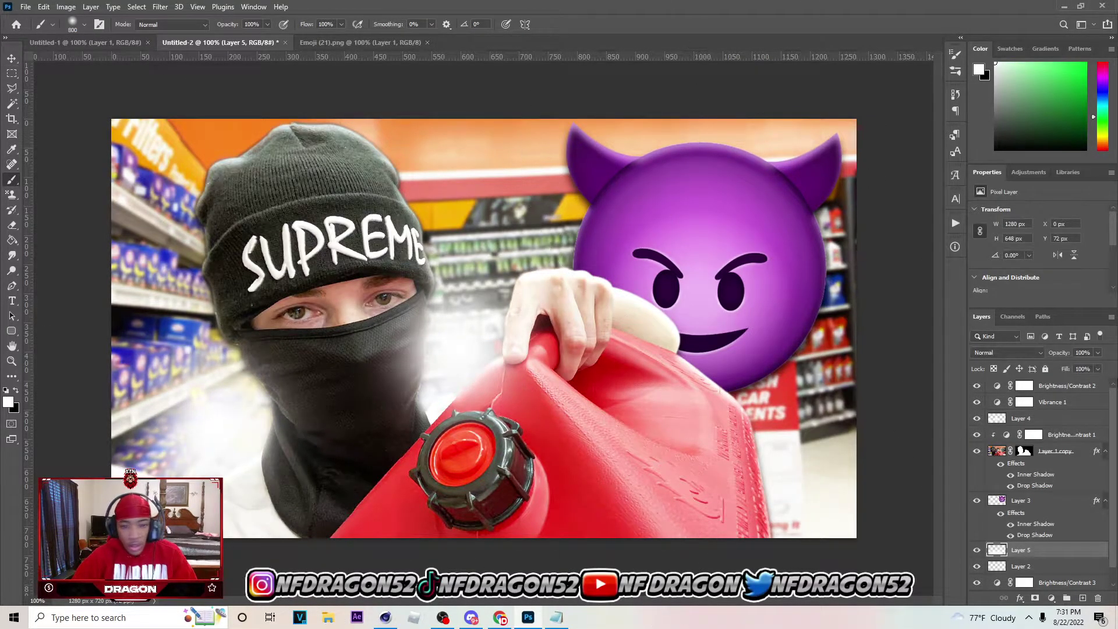
{"action": "left_click", "coordinate": [1096, 352]}
{"action": "left_click_drag", "start_coordinate": [1070, 365], "coordinate": [1073, 365]}
Add a new Layer 6 clipped to Layer 1 copy and set a 150 px brush.
{"action": "key", "text": "v"}
{"action": "left_click", "coordinate": [1083, 598]}
{"action": "key", "text": "ctrl+alt+g"}
{"action": "key", "text": "b"}
{"action": "key", "text": "bracketleft"}
{"action": "key", "text": "bracketleft"}
{"action": "key", "text": "bracketleft"}
{"action": "key", "text": "bracketleft"}
{"action": "key", "text": "bracketleft"}
{"action": "key", "text": "bracketleft"}
{"action": "key", "text": "bracketleft"}
{"action": "key", "text": "bracketleft"}
{"action": "key", "text": "bracketleft"}
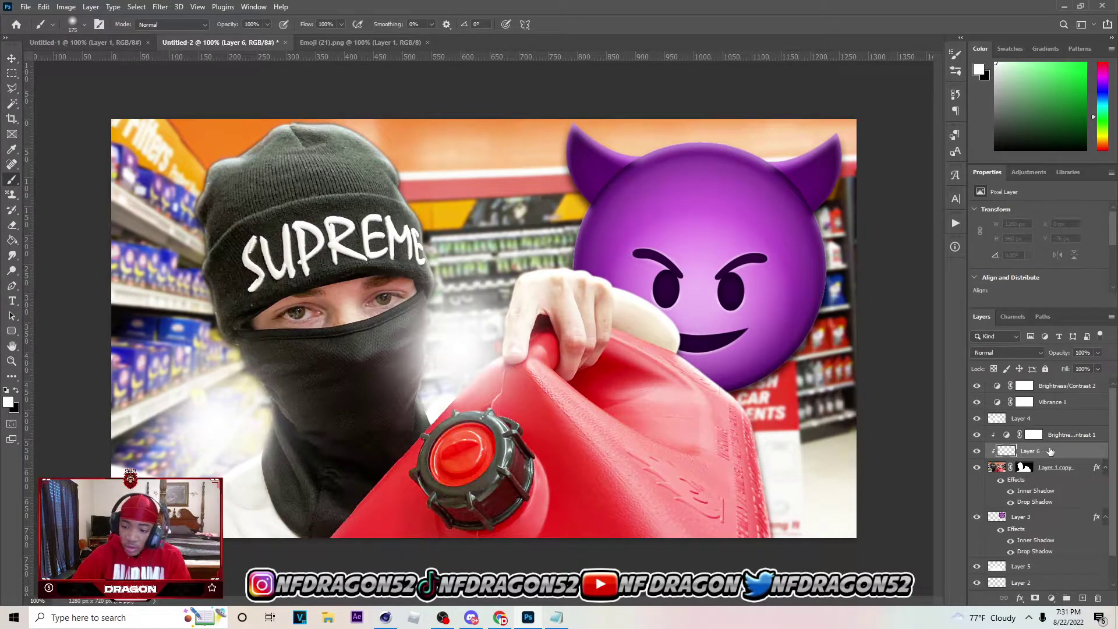
Paint white rim light on the neck, hat and mask edges with a 175–250 px brush.
{"action": "right_click", "coordinate": [1061, 455]}
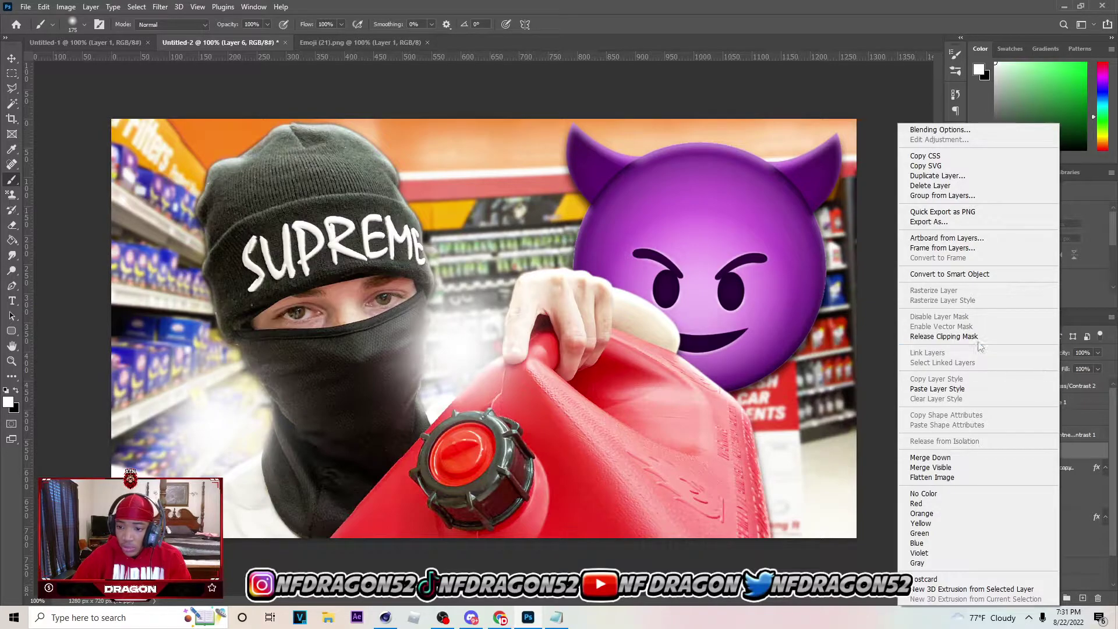
{"action": "left_click", "coordinate": [1073, 453]}
{"action": "key", "text": "bracketright"}
{"action": "key", "text": "bracketright"}
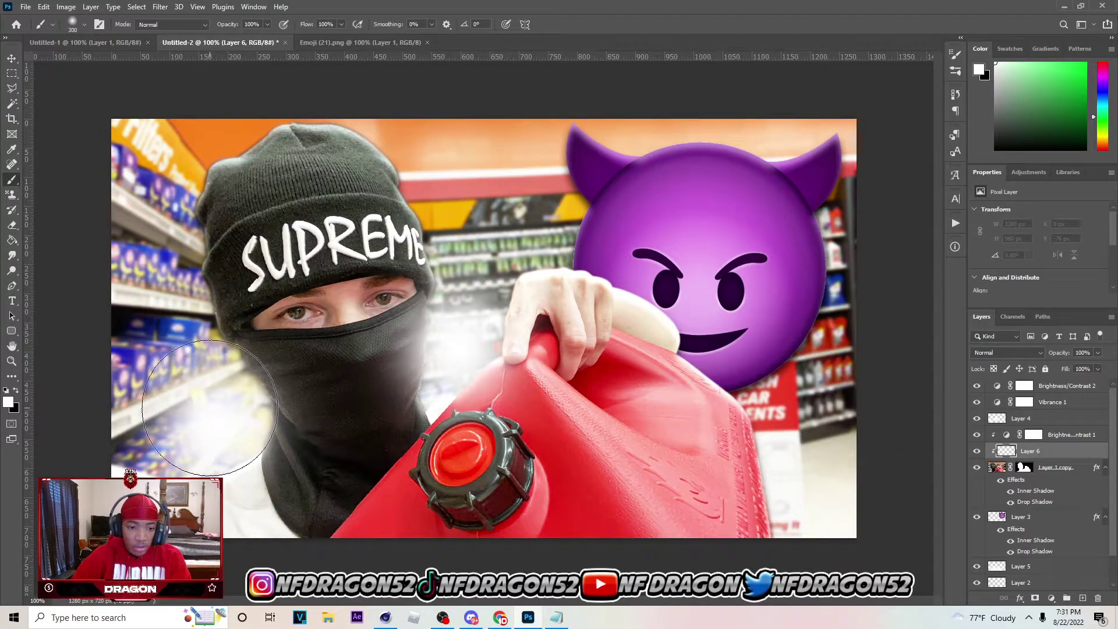
{"action": "left_click", "coordinate": [217, 398]}
{"action": "left_click", "coordinate": [120, 315]}
{"action": "key", "text": "bracketleft"}
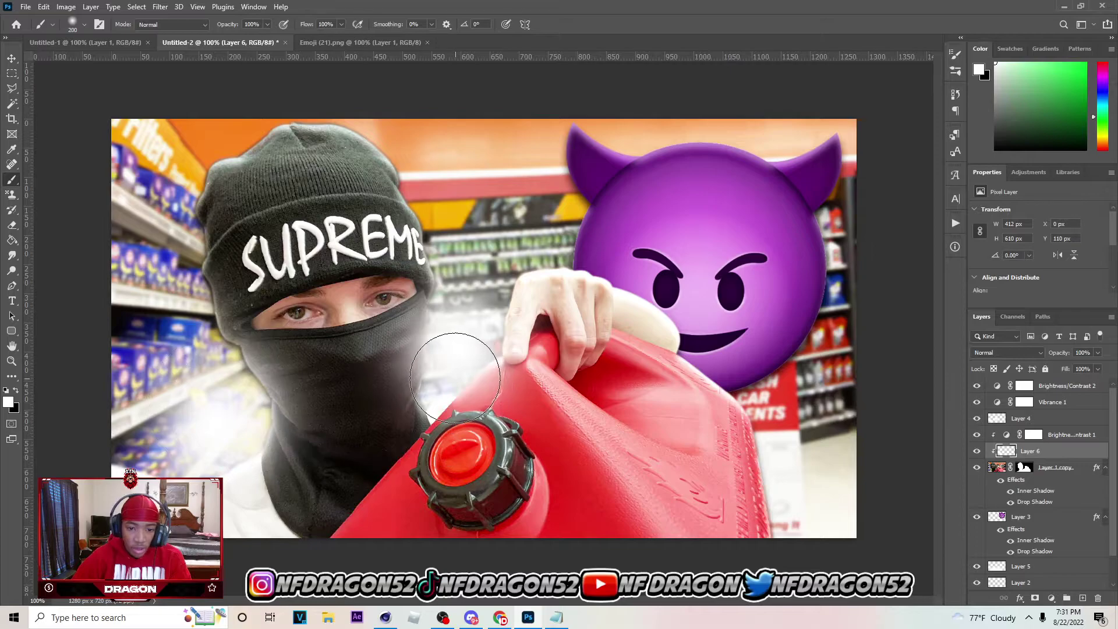
{"action": "left_click", "coordinate": [458, 388]}
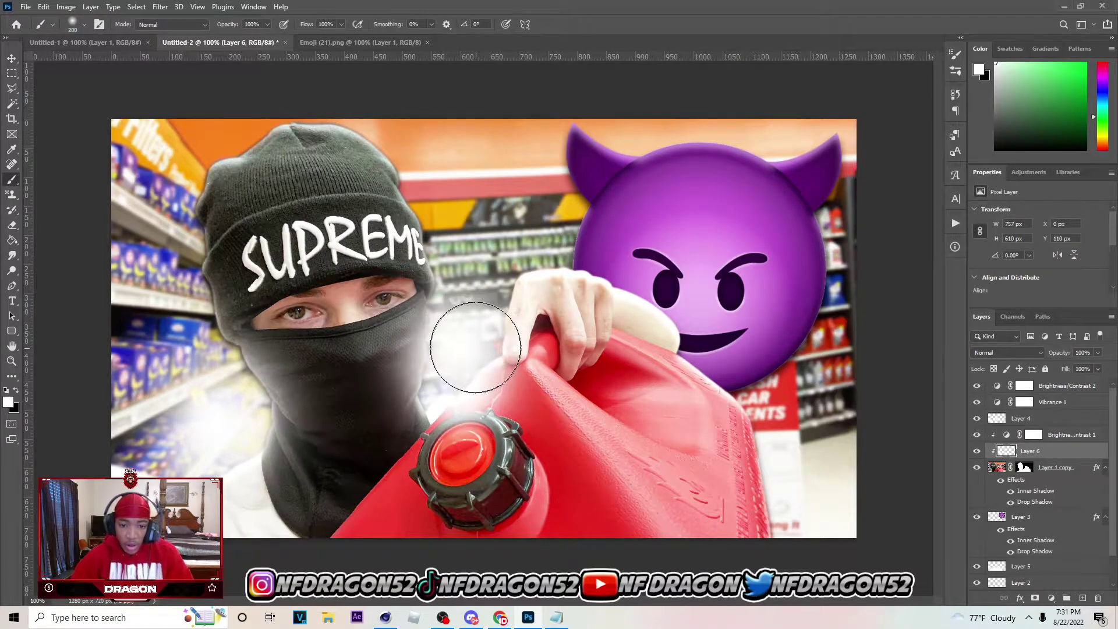
{"action": "key", "text": "ctrl+z"}
{"action": "key", "text": "bracketleft"}
{"action": "left_click_drag", "start_coordinate": [459, 317], "coordinate": [444, 386]}
Add fine 80 px light along the mask and can edges, then blend Layer 6 as Linear Dodge (Add).
{"action": "key", "text": "bracketleft"}
{"action": "key", "text": "bracketleft"}
{"action": "key", "text": "bracketleft"}
{"action": "key", "text": "bracketleft"}
{"action": "key", "text": "bracketleft"}
{"action": "key", "text": "bracketleft"}
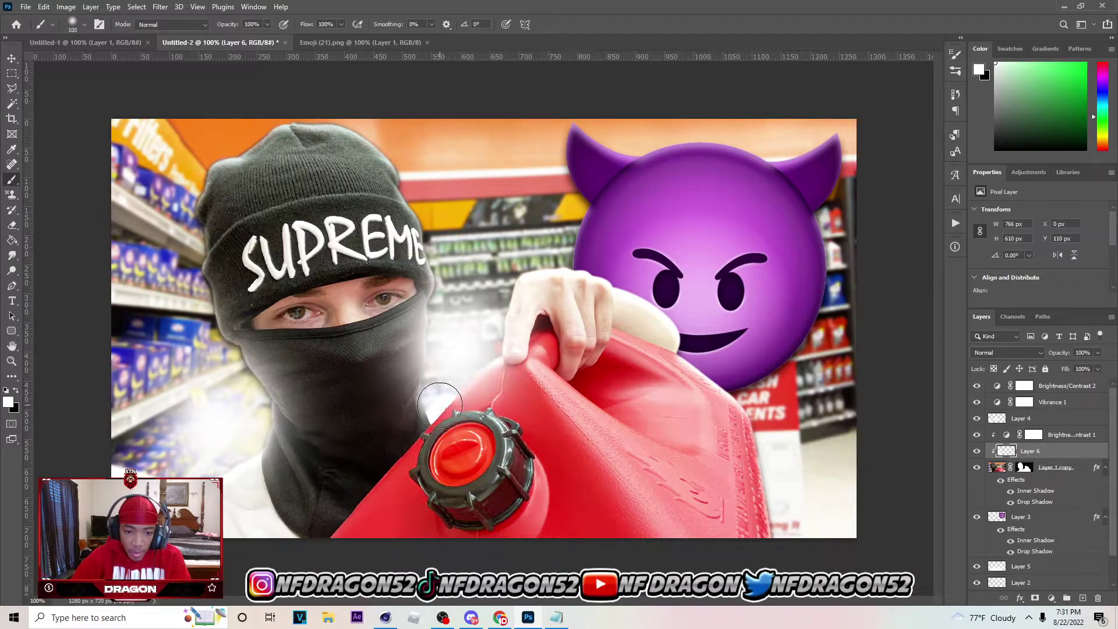
{"action": "key", "text": "bracketright"}
{"action": "left_click", "coordinate": [436, 408]}
{"action": "left_click", "coordinate": [442, 386]}
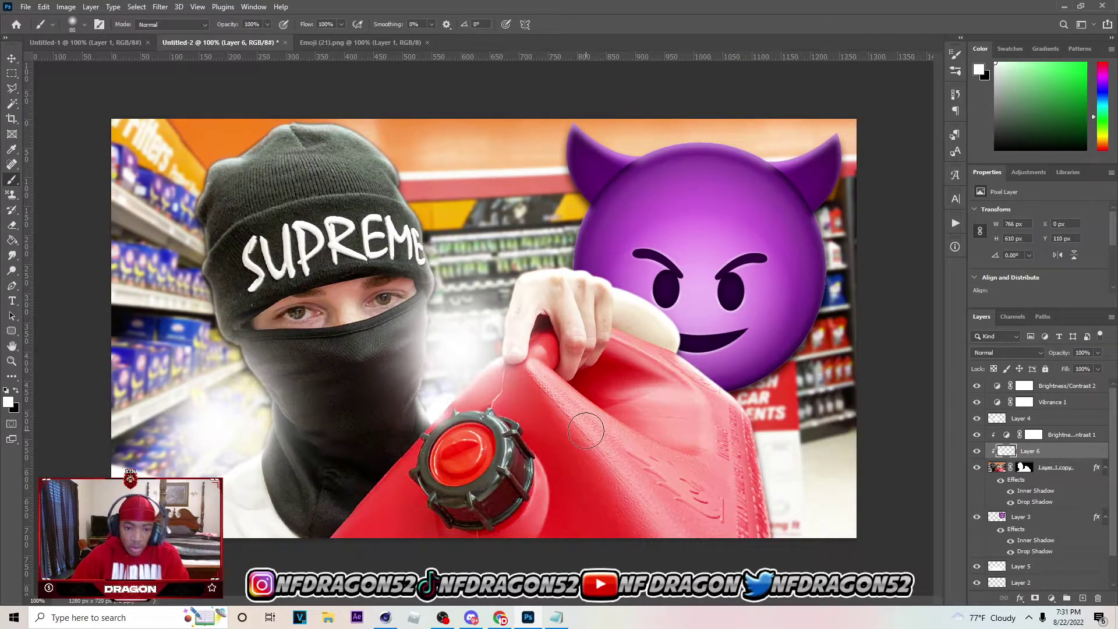
{"action": "left_click", "coordinate": [1003, 352]}
{"action": "left_click", "coordinate": [1000, 434]}
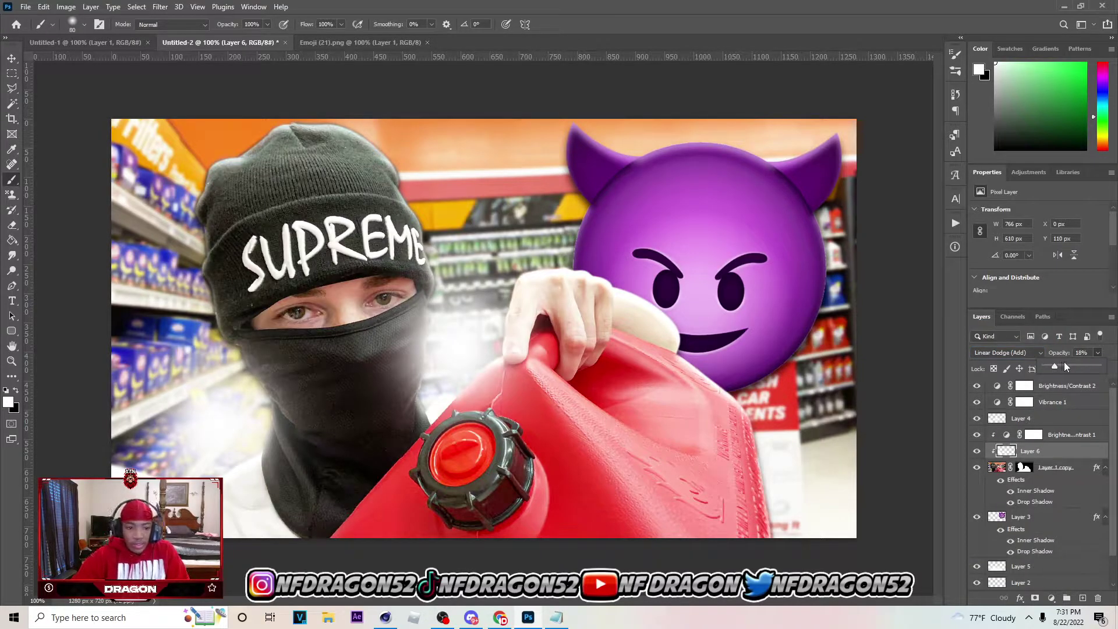
Add a Brightness/Contrast layer clipped to the devil emoji with brightness raised to 18.
{"action": "key", "text": "v"}
{"action": "left_click", "coordinate": [815, 275]}
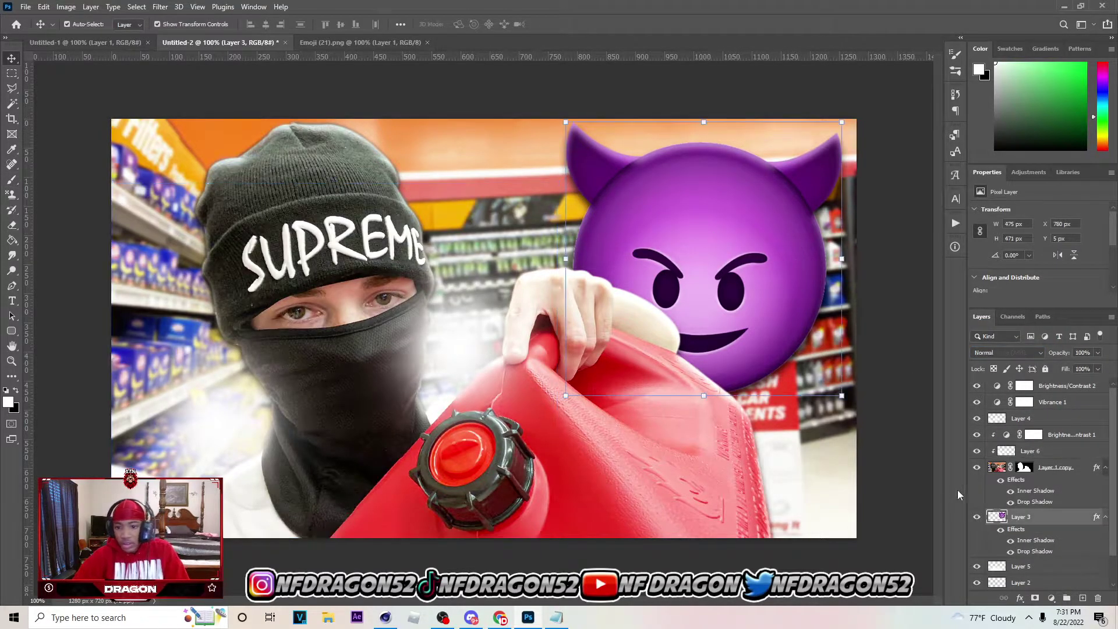
{"action": "left_click", "coordinate": [1051, 598]}
{"action": "left_click", "coordinate": [1048, 431]}
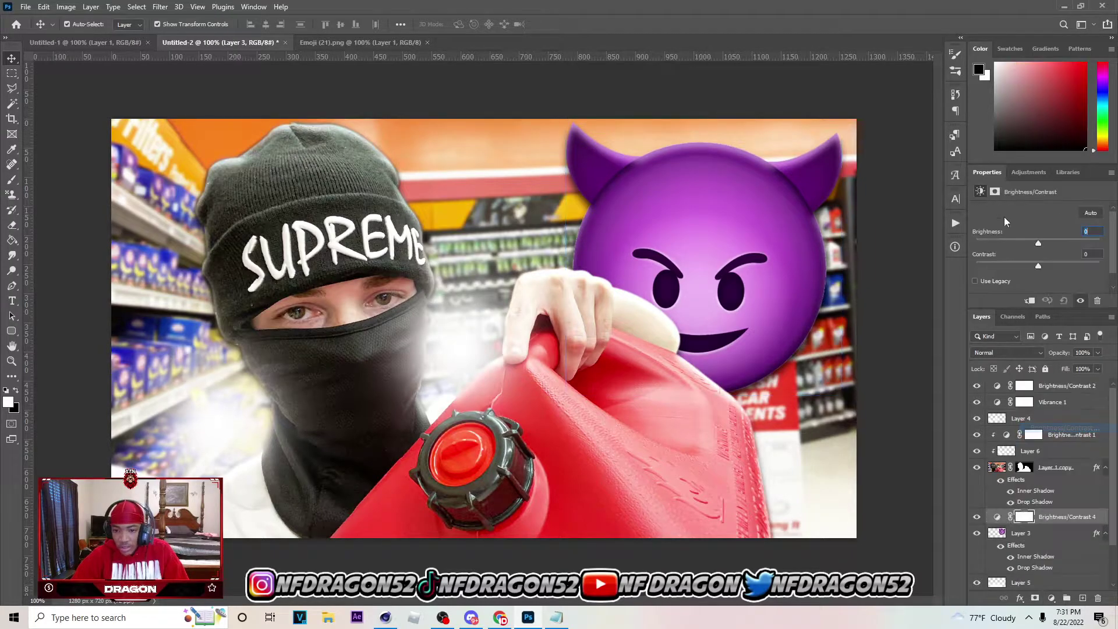
{"action": "left_click", "coordinate": [1029, 300]}
{"action": "left_click_drag", "start_coordinate": [1037, 243], "coordinate": [1045, 243]}
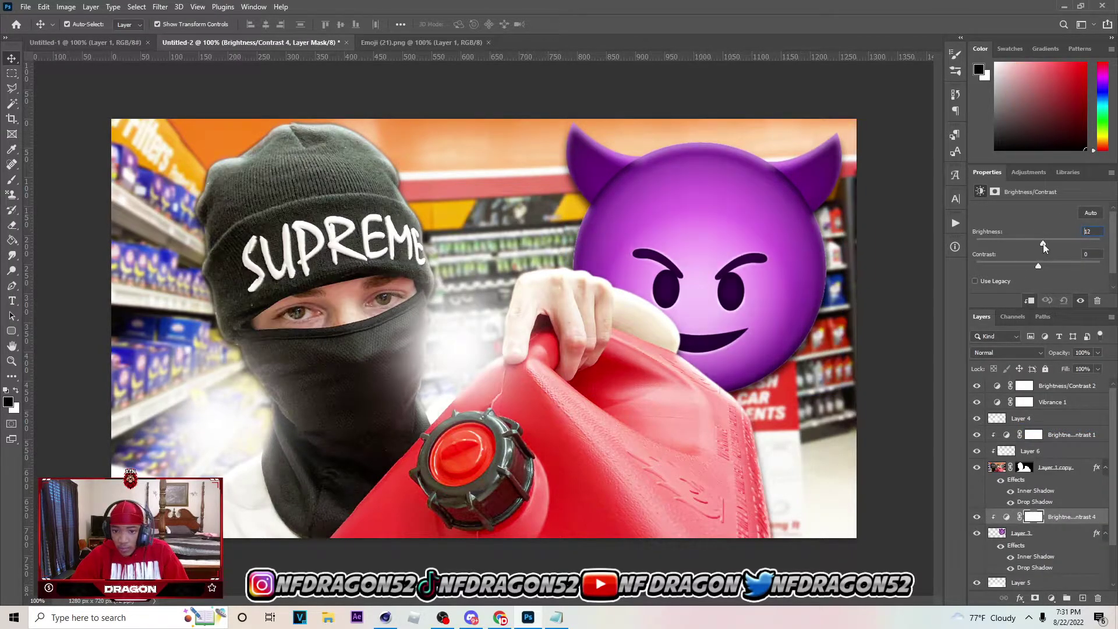
Set Brightness/Contrast 2 to brightness 26 and contrast 27, then select all layers down to Layer 1.
{"action": "left_click", "coordinate": [1071, 386]}
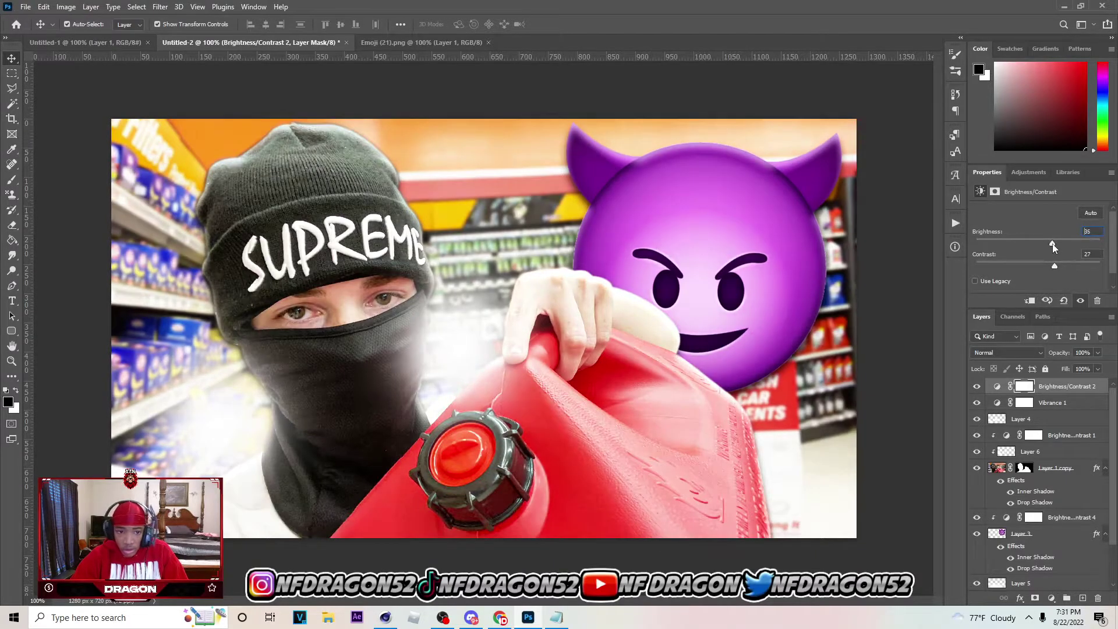
{"action": "left_click", "coordinate": [723, 255]}
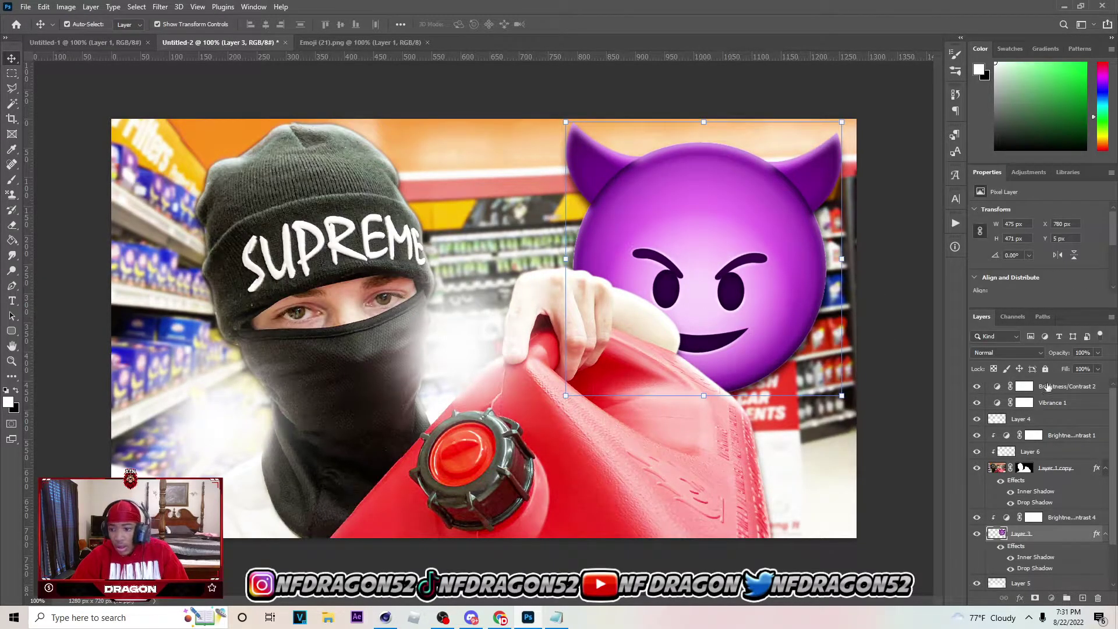
{"action": "left_click", "coordinate": [1048, 386]}
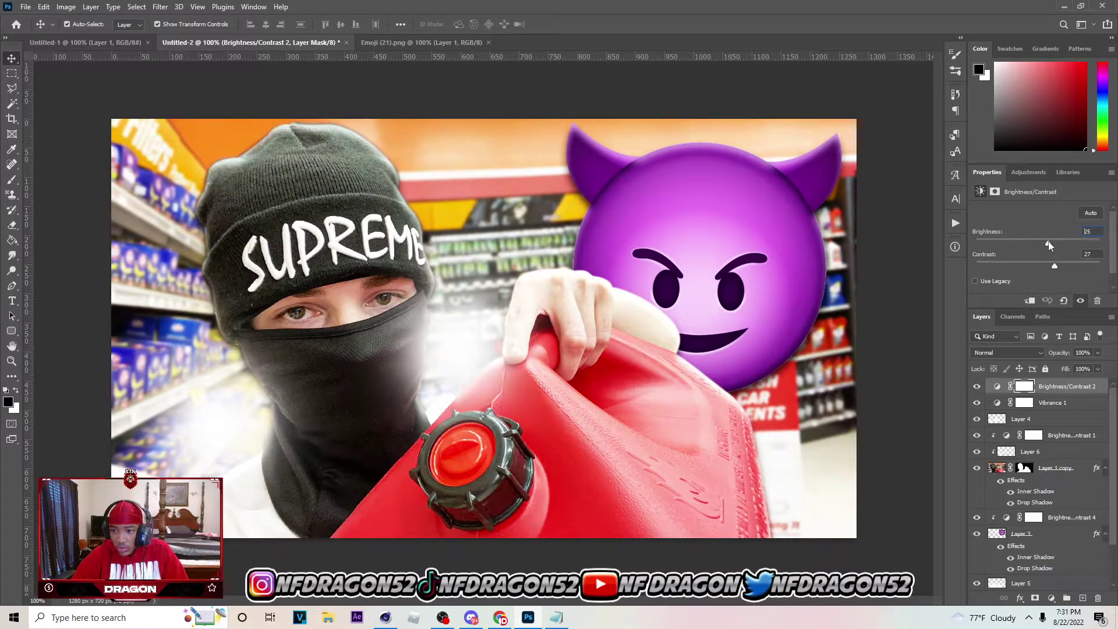
{"action": "left_click", "coordinate": [682, 294]}
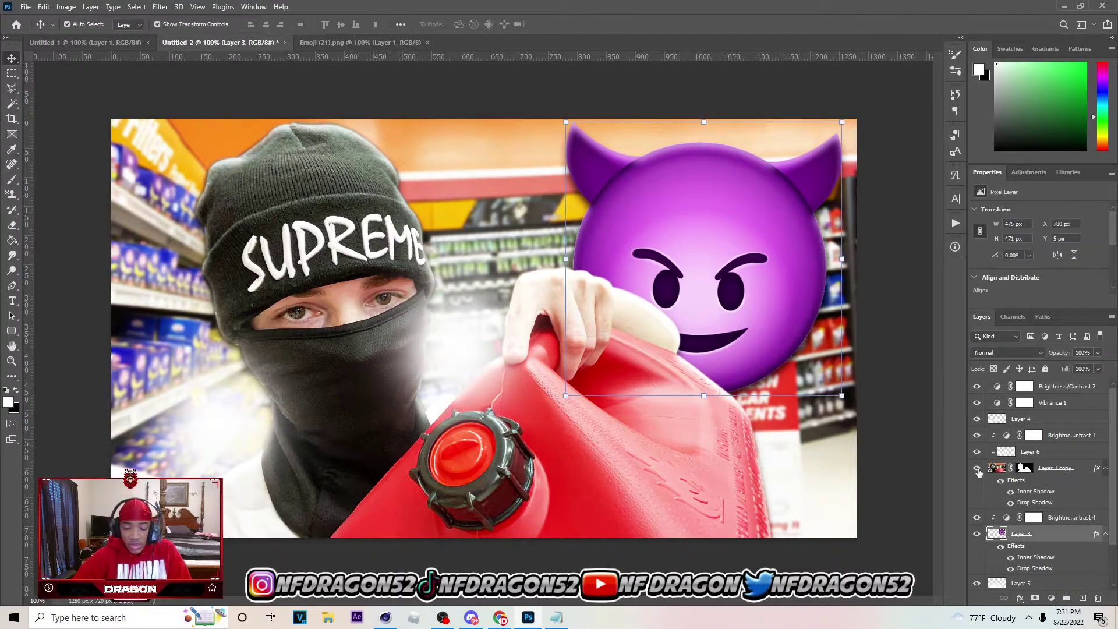
{"action": "left_click", "coordinate": [1047, 386]}
{"action": "scroll", "coordinate": [1042, 483], "scroll_direction": "down", "scroll_amount": 1}
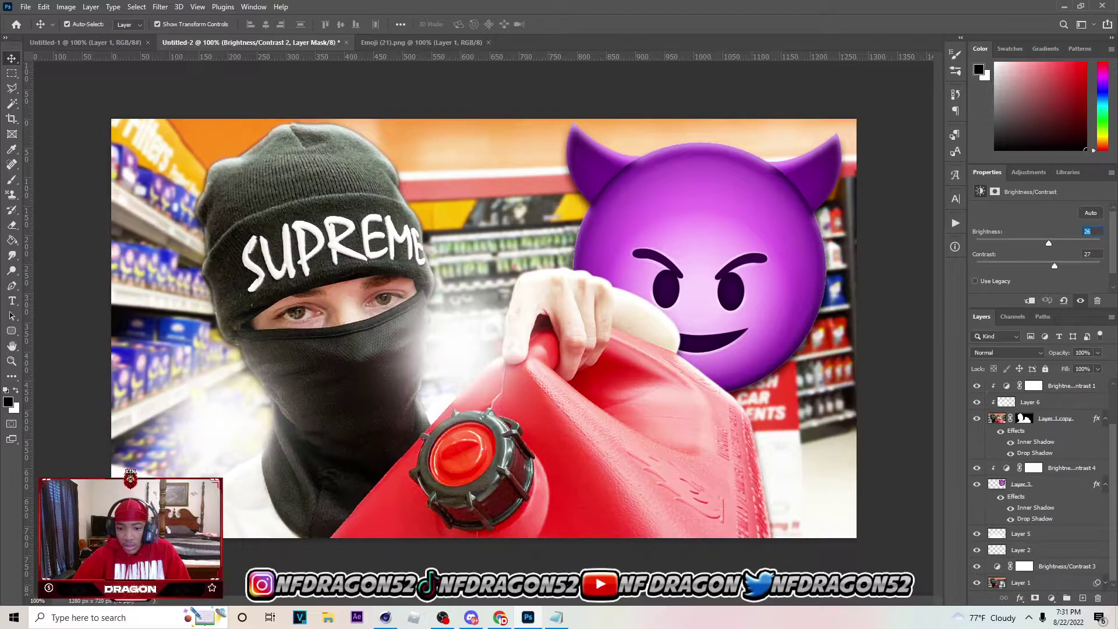
{"action": "left_click", "coordinate": [1040, 583], "text": "shift"}
Gather every layer from top to bottom into Group 1.
{"action": "key", "text": "ctrl+g"}
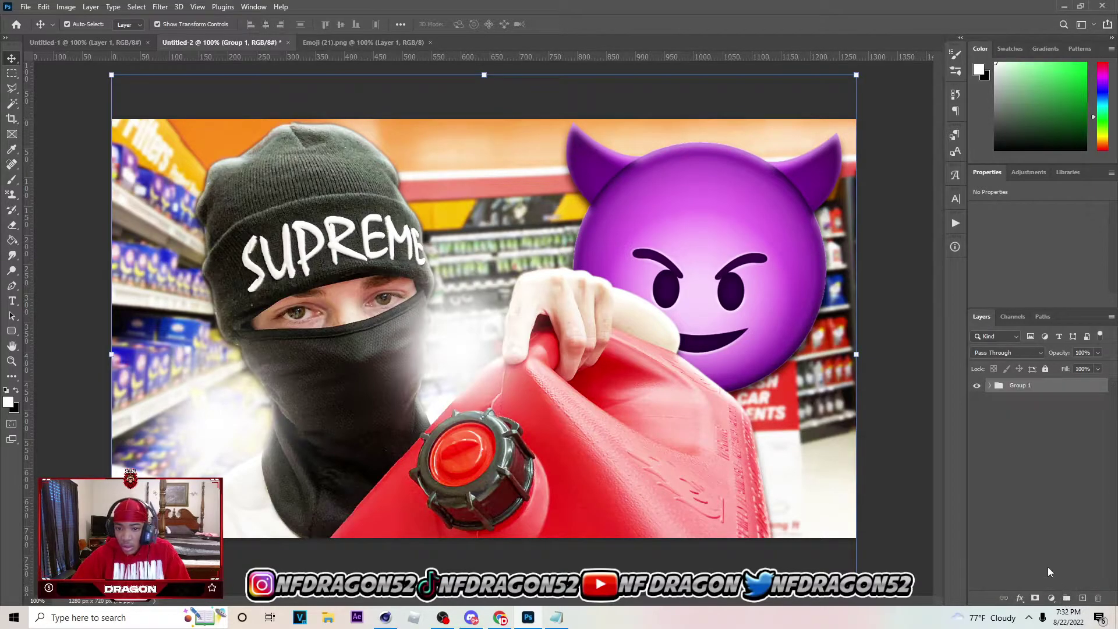
{"action": "key", "text": "ctrl+z"}
{"action": "left_click", "coordinate": [1024, 386]}
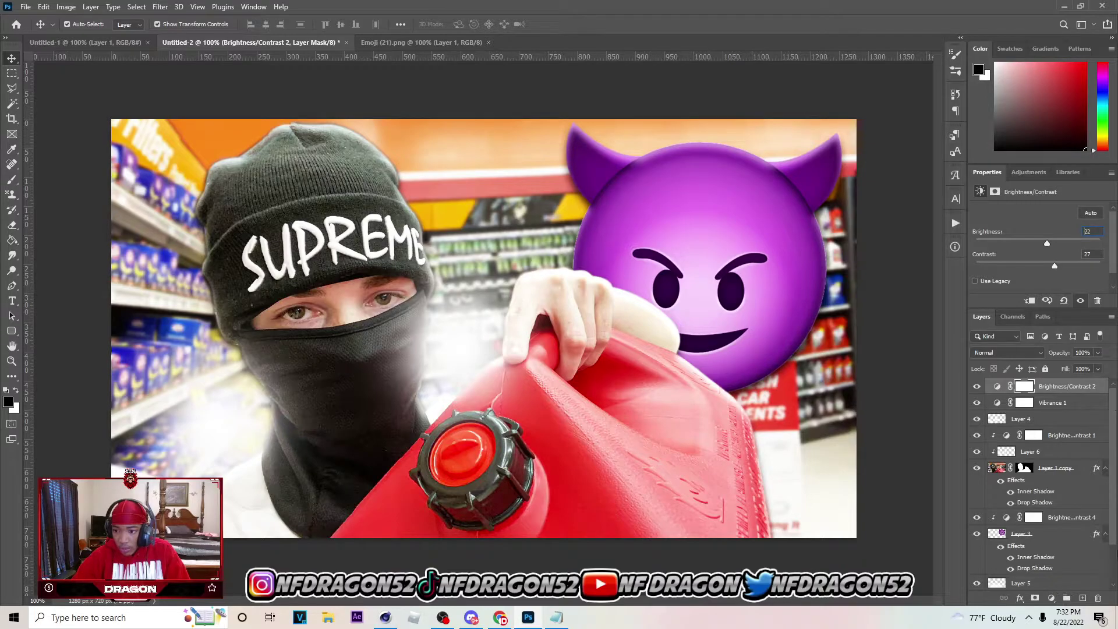
{"action": "left_click_drag", "start_coordinate": [1114, 542], "coordinate": [1113, 614]}
{"action": "left_click", "coordinate": [1072, 588], "text": "shift"}
{"action": "left_click", "coordinate": [1067, 599]}
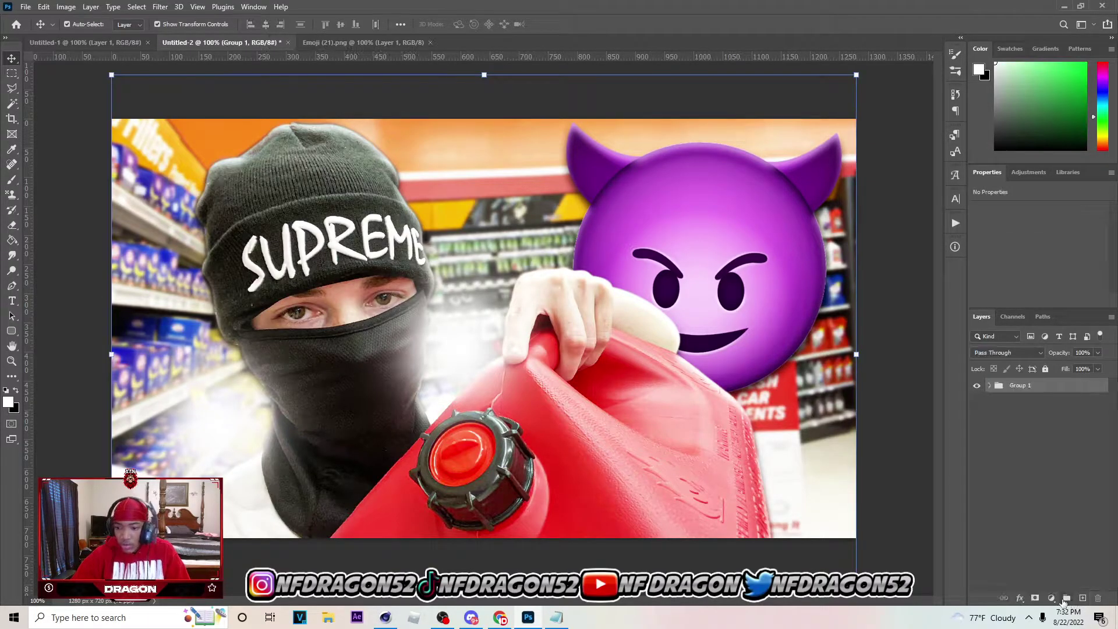
Stamp a merged copy, duplicate the full canvas to Layer 7 and convert it to a smart object.
{"action": "key", "text": "ctrl+alt+e"}
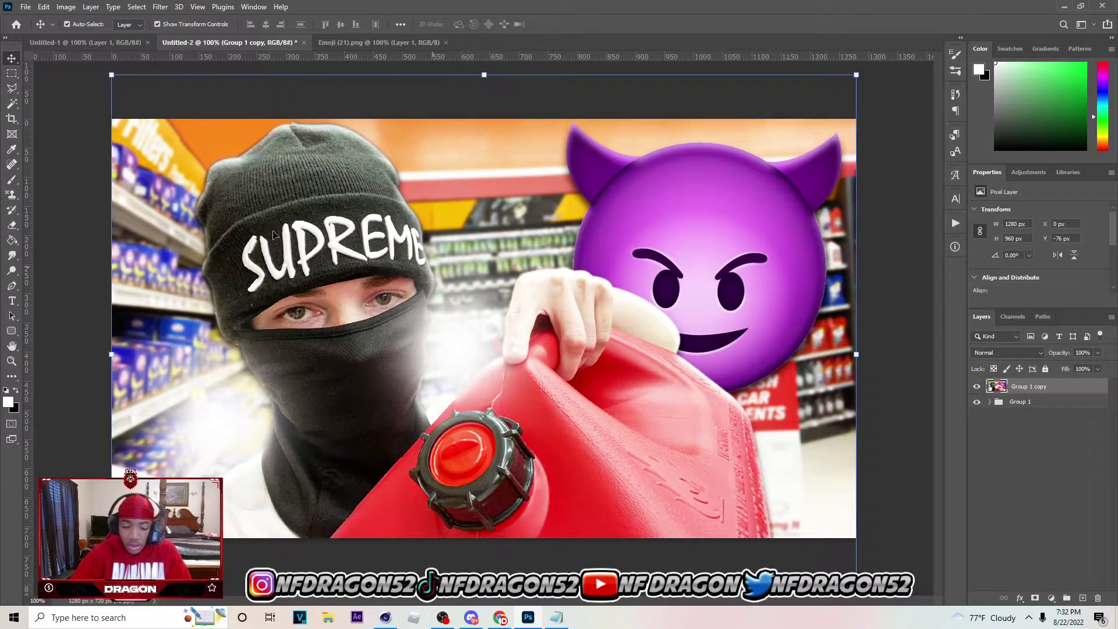
{"action": "key", "text": "m"}
{"action": "left_click_drag", "start_coordinate": [94, 110], "coordinate": [1042, 605]}
{"action": "key", "text": "ctrl+j"}
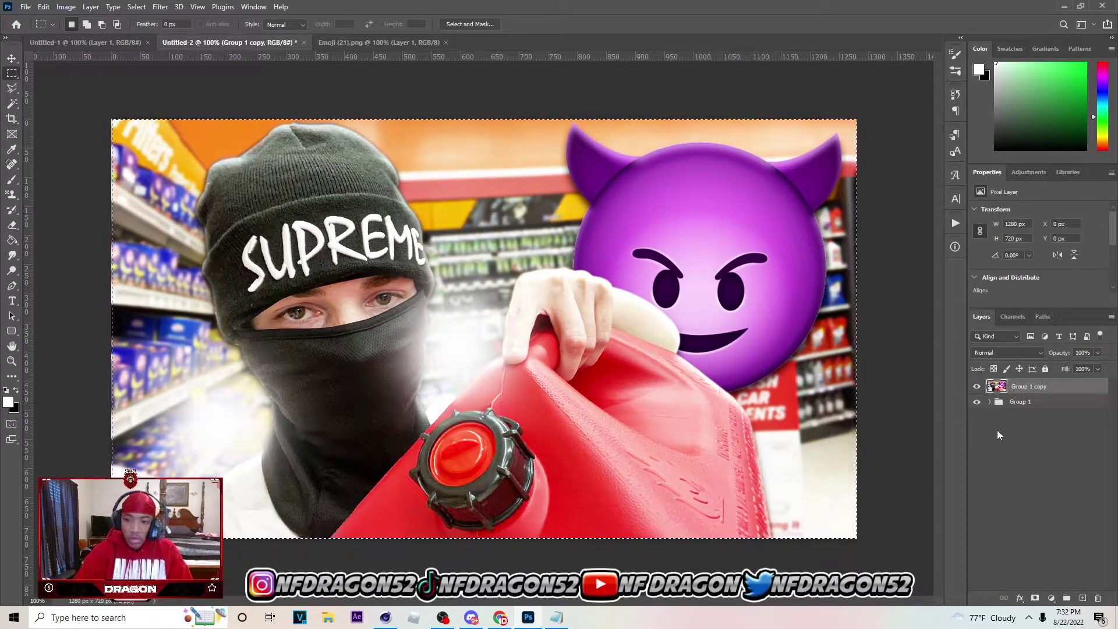
{"action": "right_click", "coordinate": [1059, 391]}
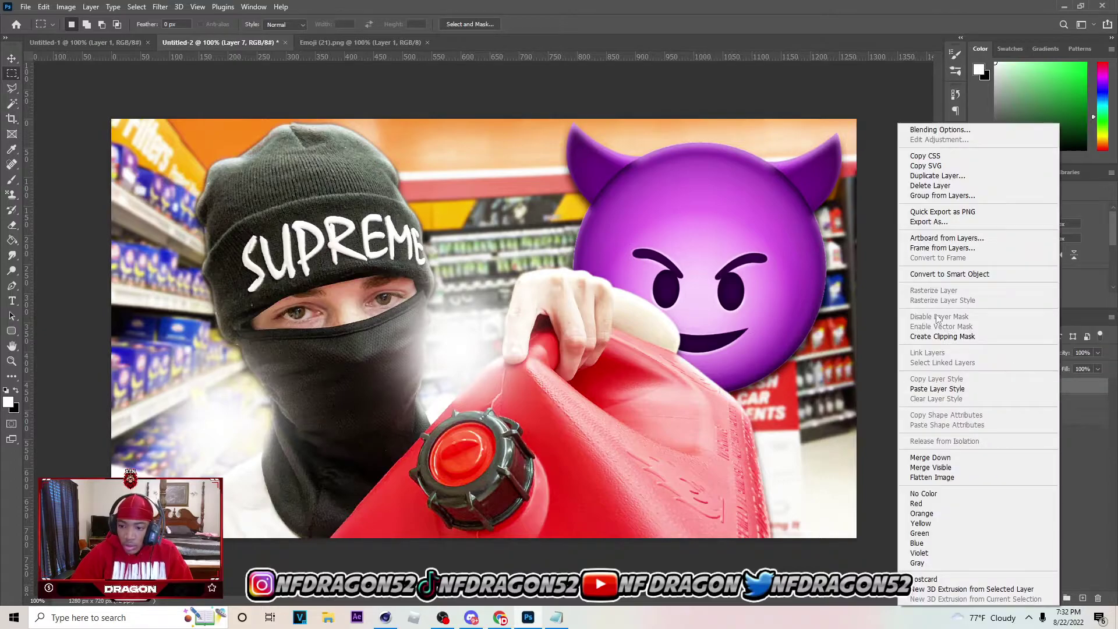
{"action": "left_click", "coordinate": [961, 273]}
{"action": "left_click", "coordinate": [11, 59]}
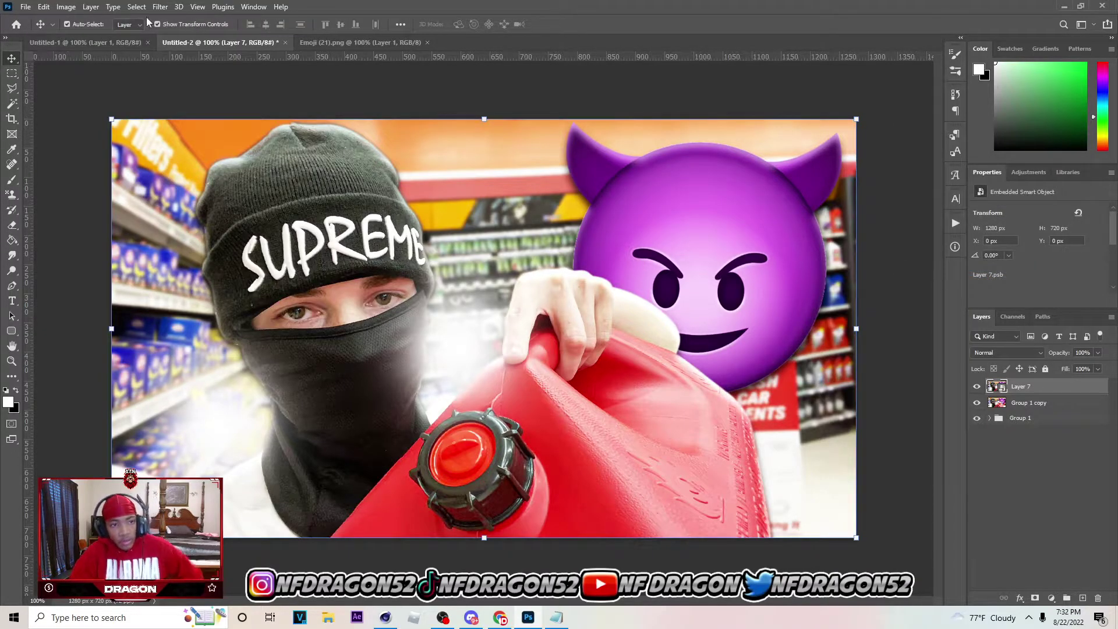
Apply a Camera Raw grade to Layer 7: Modern 04, Shadows -21, Texture +19, Clarity +9, Vibrance +21.
{"action": "left_click", "coordinate": [164, 7]}
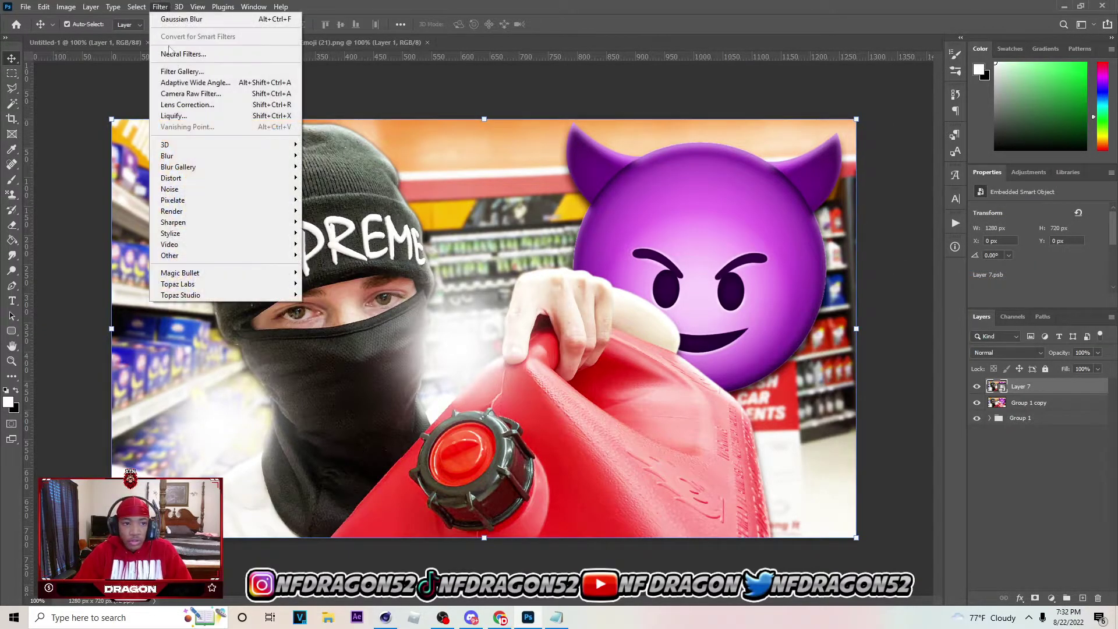
{"action": "left_click", "coordinate": [193, 93]}
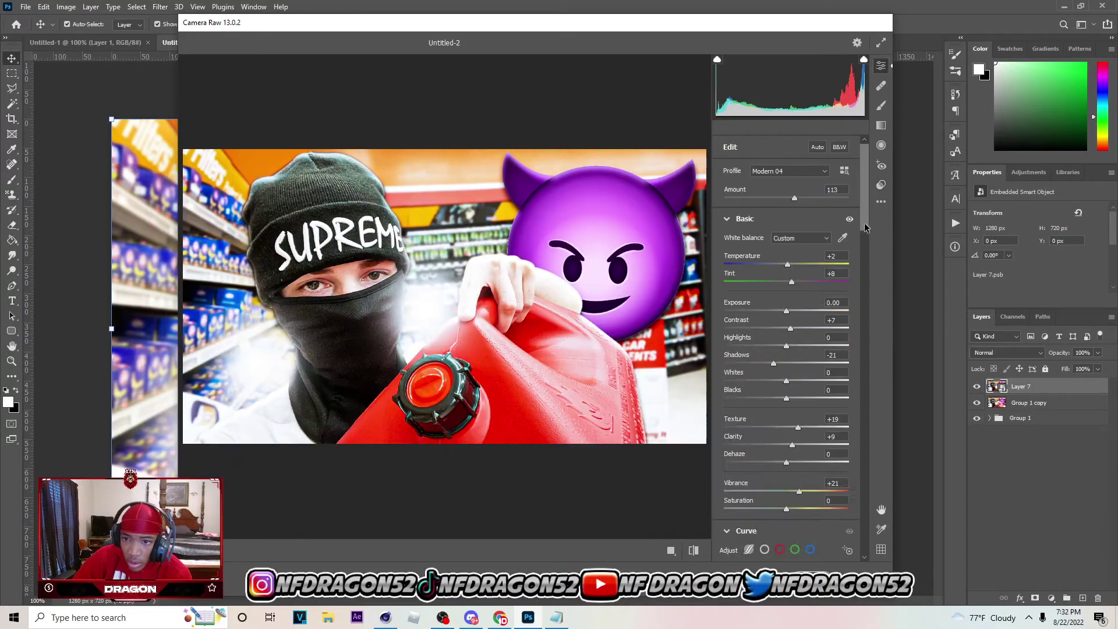
{"action": "left_click_drag", "start_coordinate": [865, 208], "coordinate": [863, 293]}
{"action": "scroll", "coordinate": [807, 468], "scroll_direction": "down", "scroll_amount": 15}
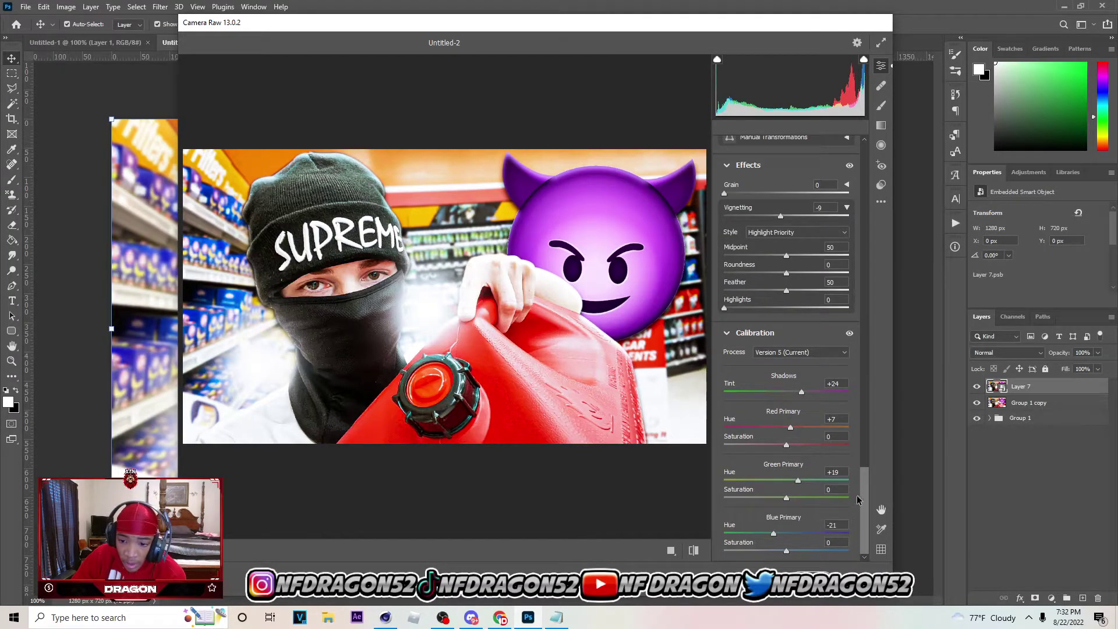
{"action": "left_click_drag", "start_coordinate": [867, 504], "coordinate": [887, 63]}
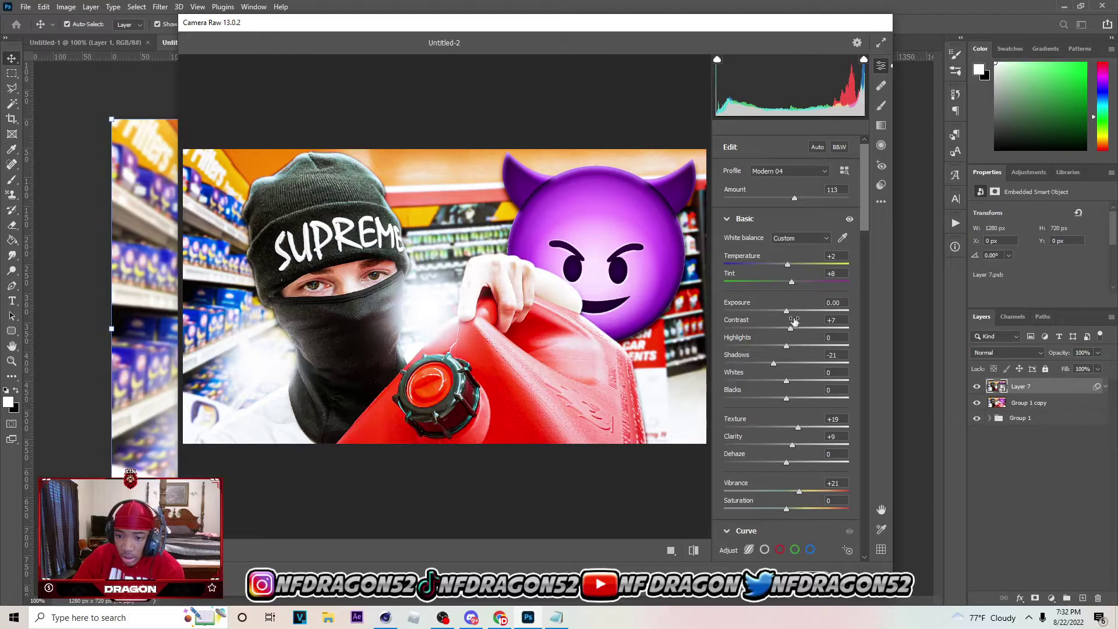
{"action": "left_click_drag", "start_coordinate": [863, 229], "coordinate": [864, 553]}
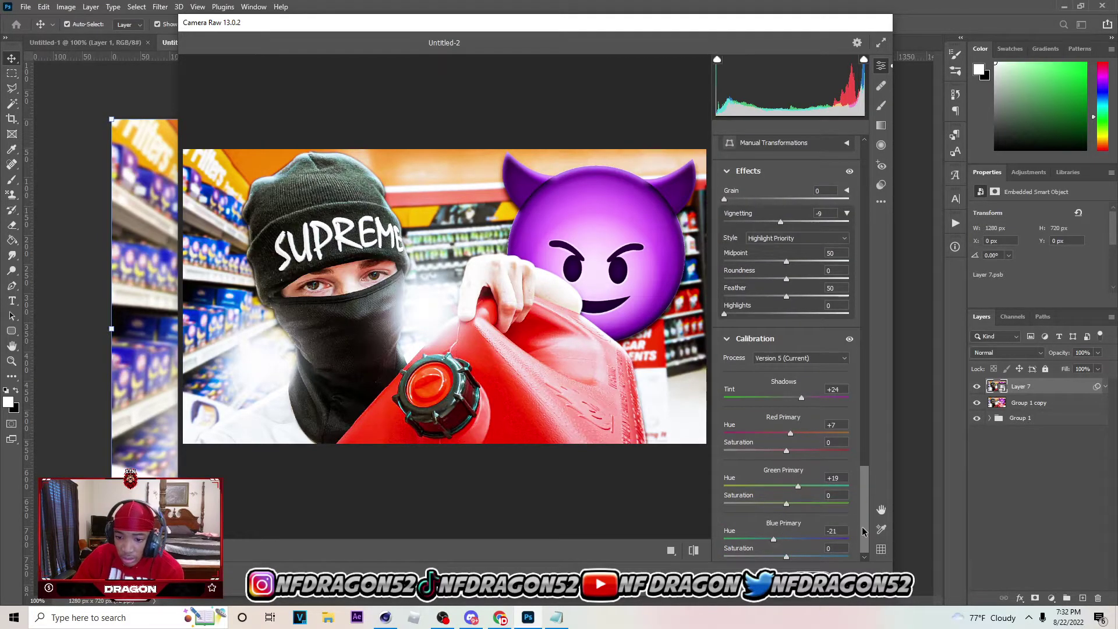
{"action": "scroll", "coordinate": [863, 531], "scroll_direction": "up", "scroll_amount": 15}
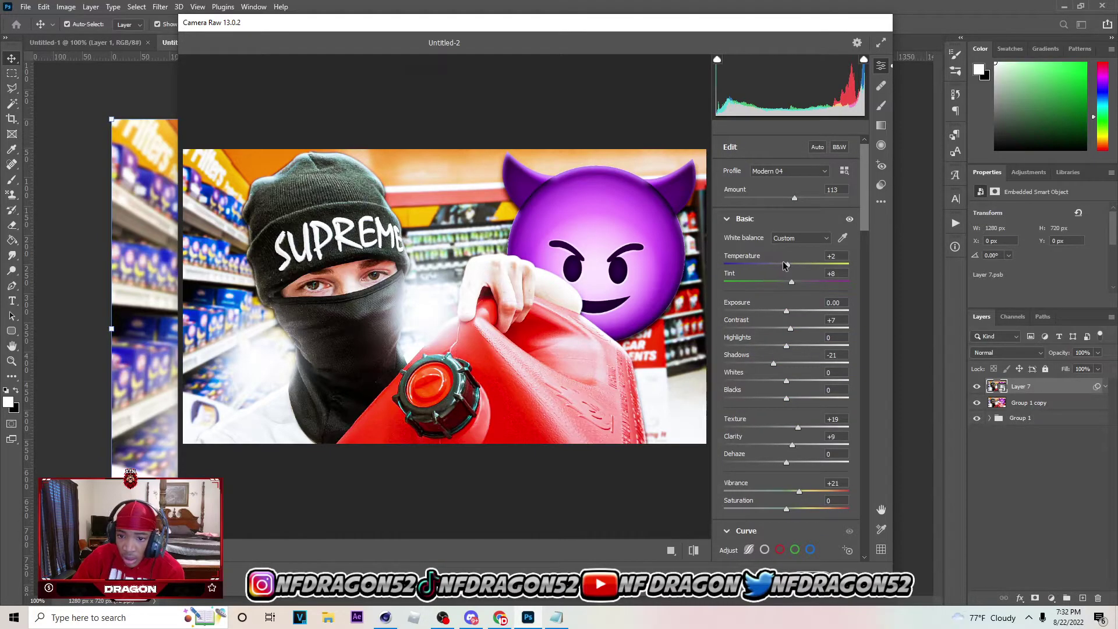
{"action": "left_click", "coordinate": [815, 598]}
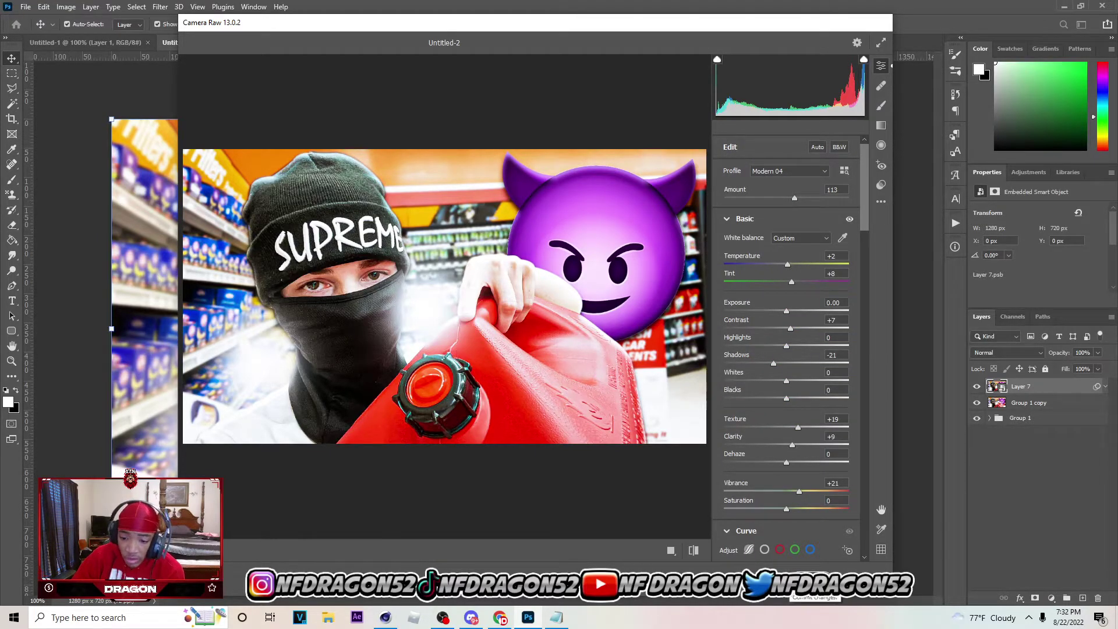
{"action": "left_click", "coordinate": [160, 6]}
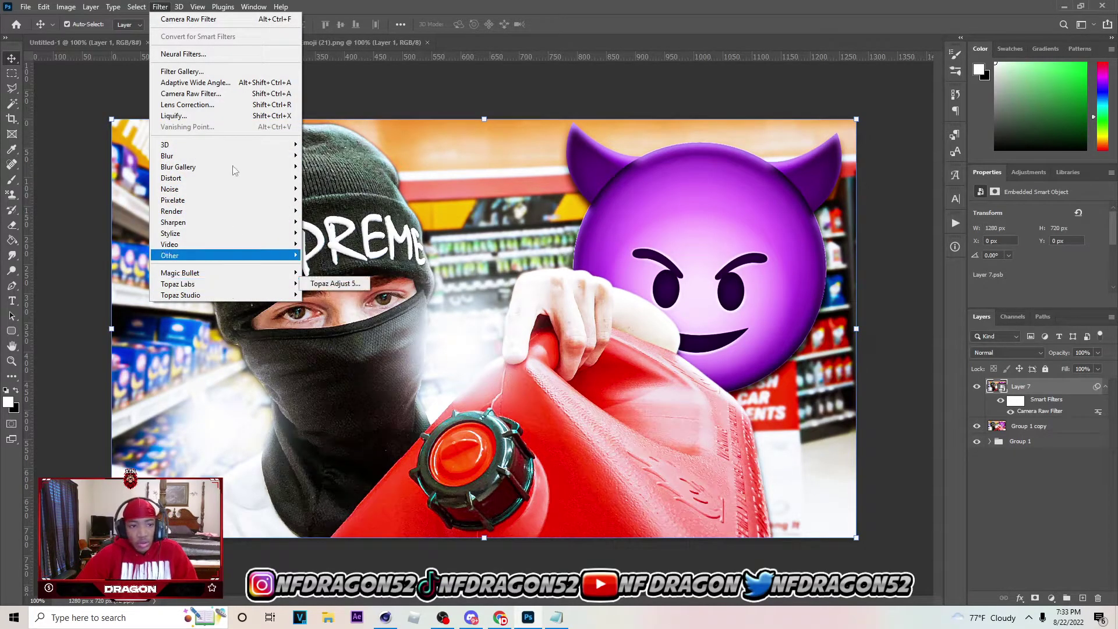
Apply a second Camera Raw filter with more Texture, noise reduction 25 and sharpening 64.
{"action": "left_click", "coordinate": [220, 93]}
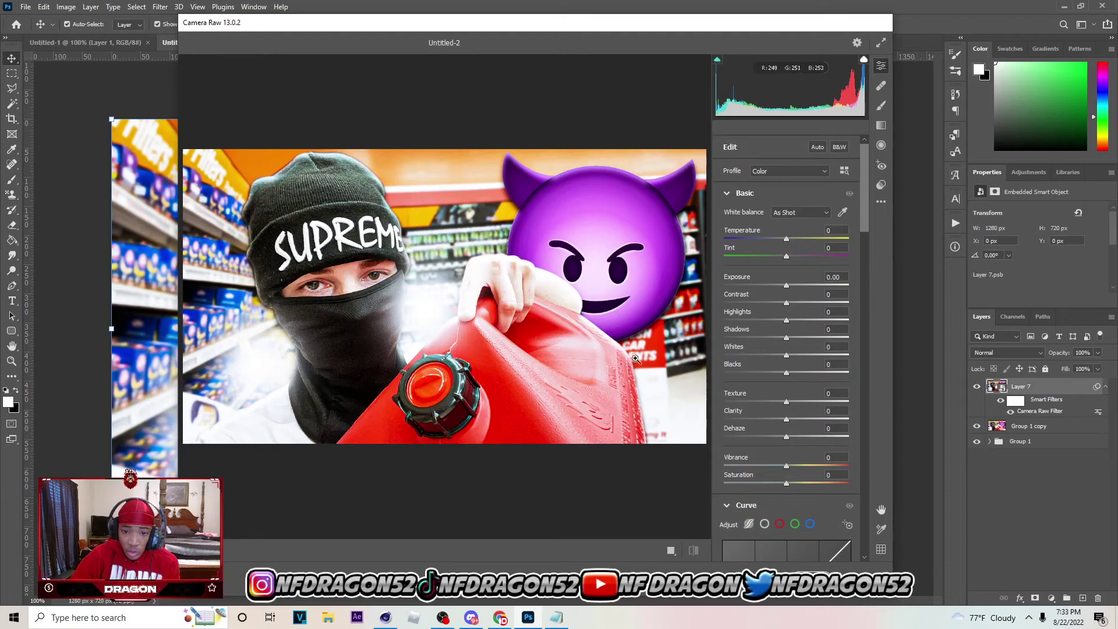
{"action": "left_click_drag", "start_coordinate": [794, 404], "coordinate": [799, 404]}
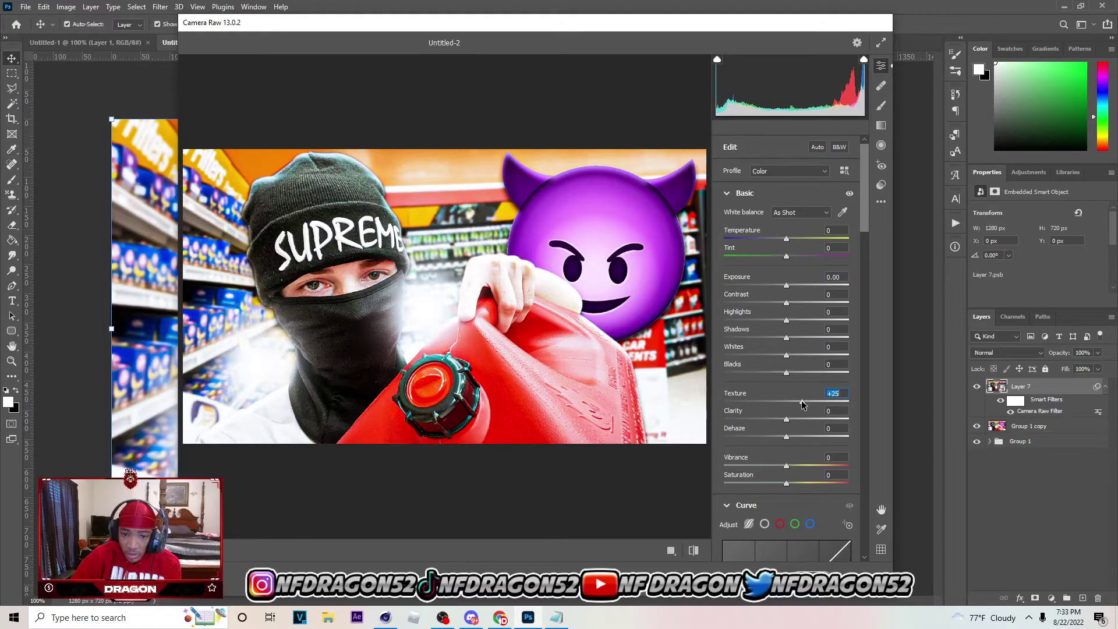
{"action": "left_click_drag", "start_coordinate": [864, 225], "coordinate": [854, 471]}
{"action": "scroll", "coordinate": [854, 472], "scroll_direction": "down", "scroll_amount": 5}
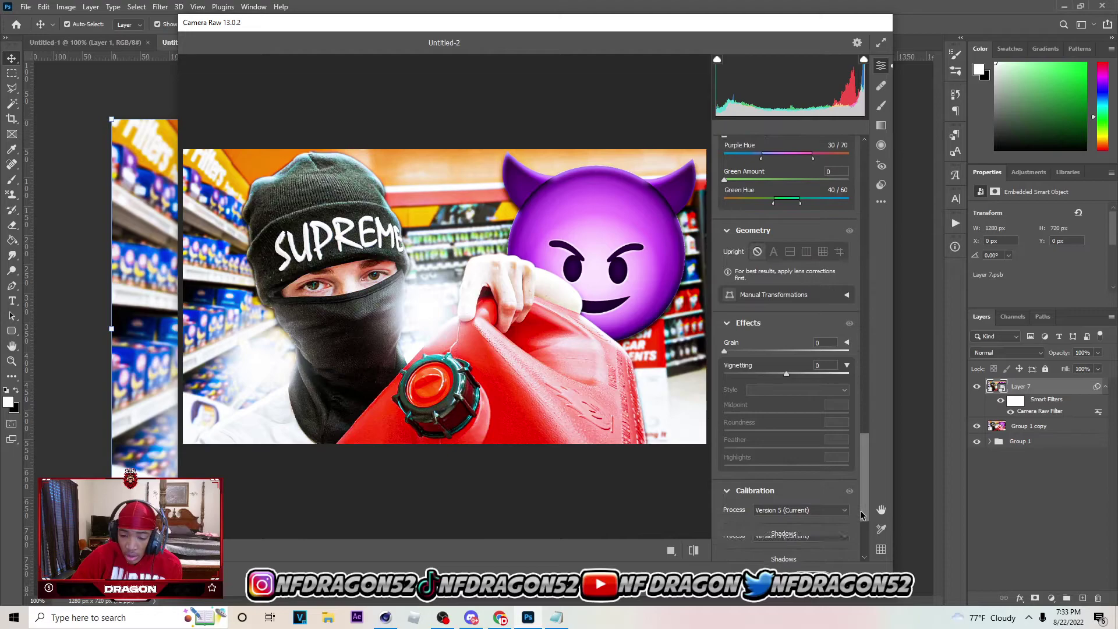
{"action": "scroll", "coordinate": [854, 446], "scroll_direction": "up", "scroll_amount": 10}
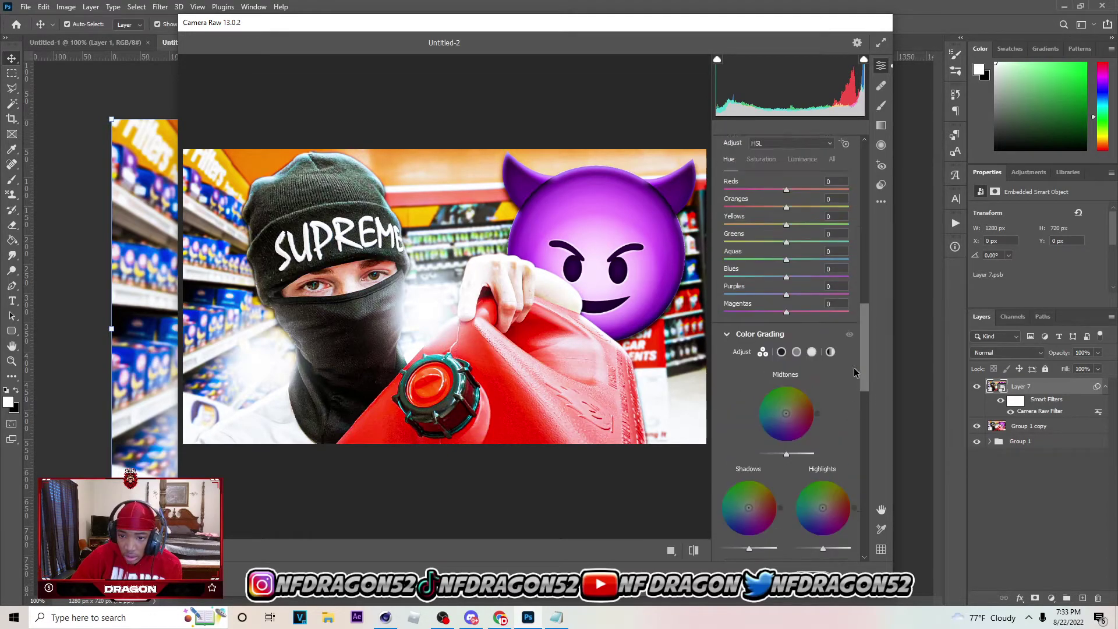
{"action": "left_click_drag", "start_coordinate": [751, 262], "coordinate": [747, 262]}
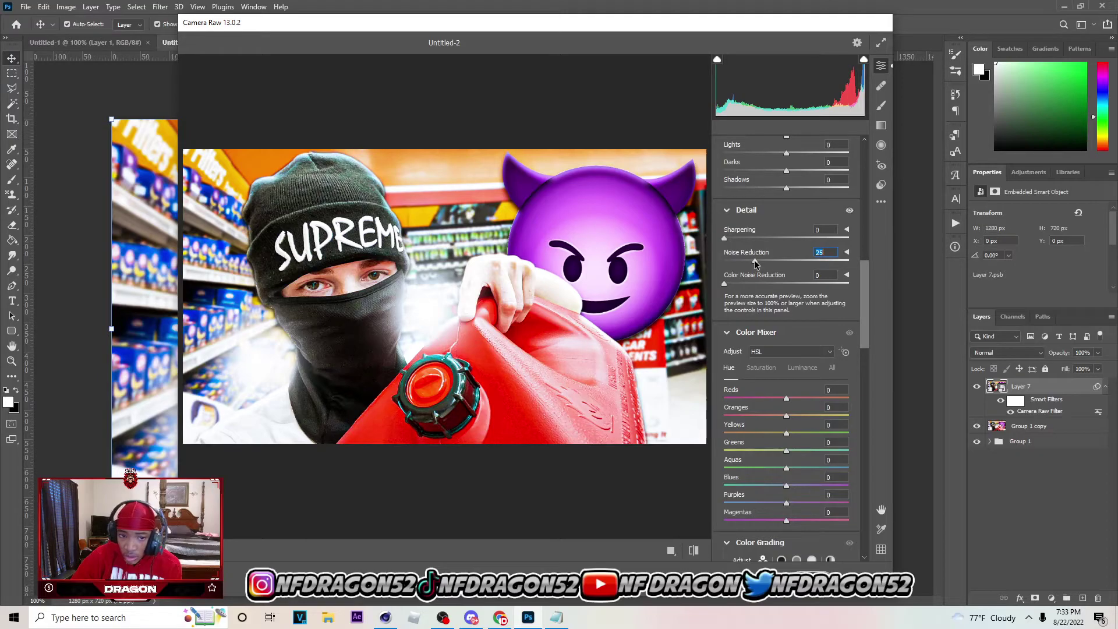
{"action": "left_click_drag", "start_coordinate": [769, 239], "coordinate": [785, 240]}
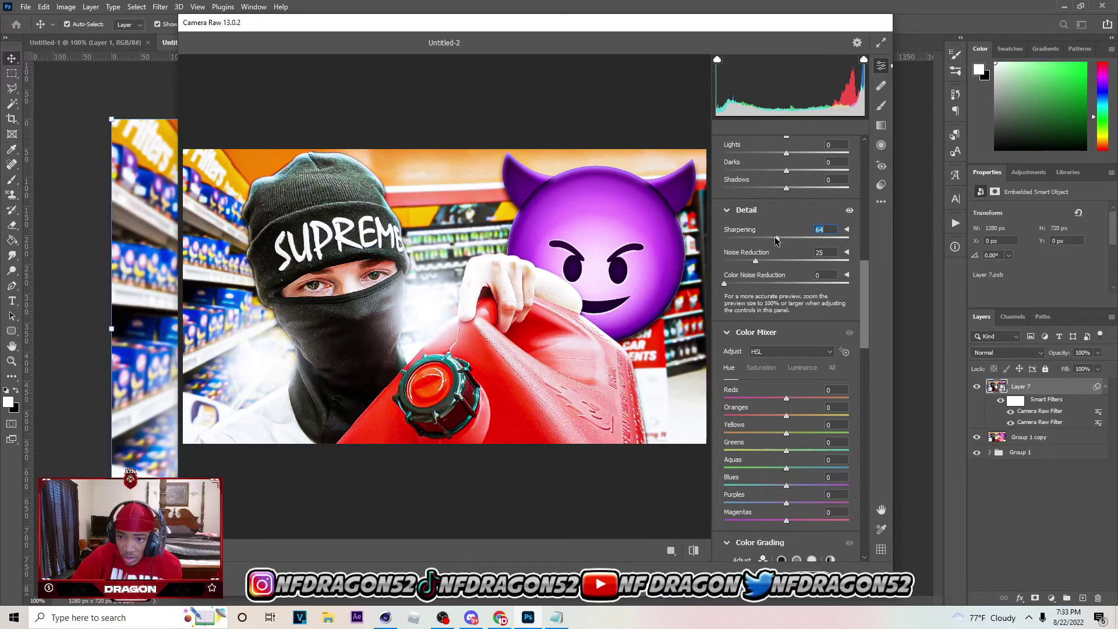
{"action": "left_click", "coordinate": [860, 581]}
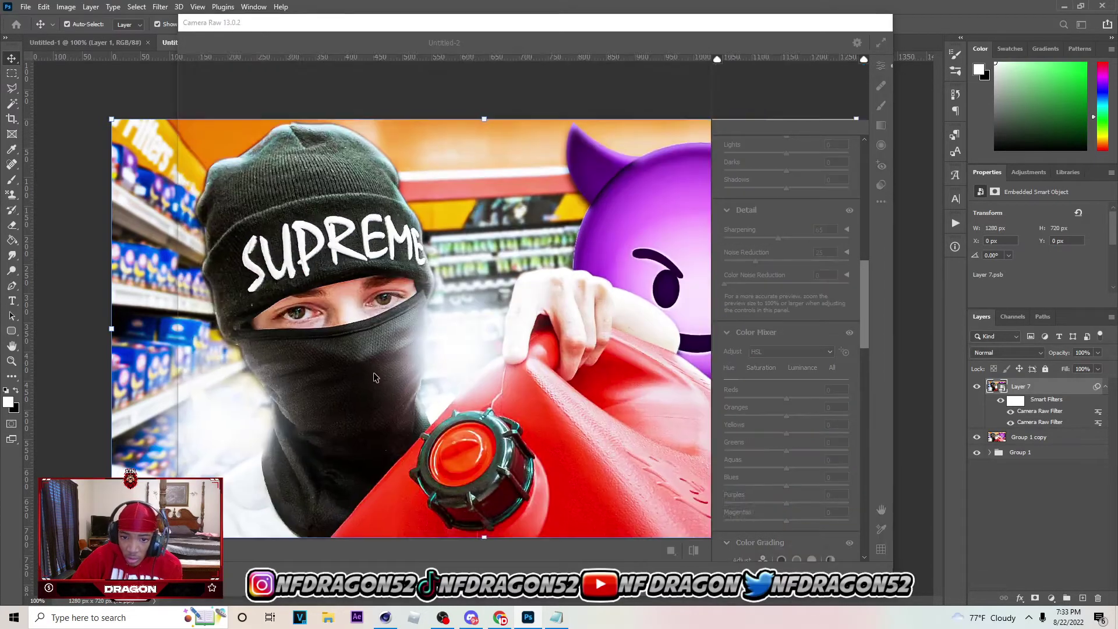
Toggle Layer 7's visibility to compare the graded result with the original.
{"action": "left_click", "coordinate": [977, 387]}
{"action": "left_click", "coordinate": [977, 386]}
{"action": "left_click", "coordinate": [978, 386]}
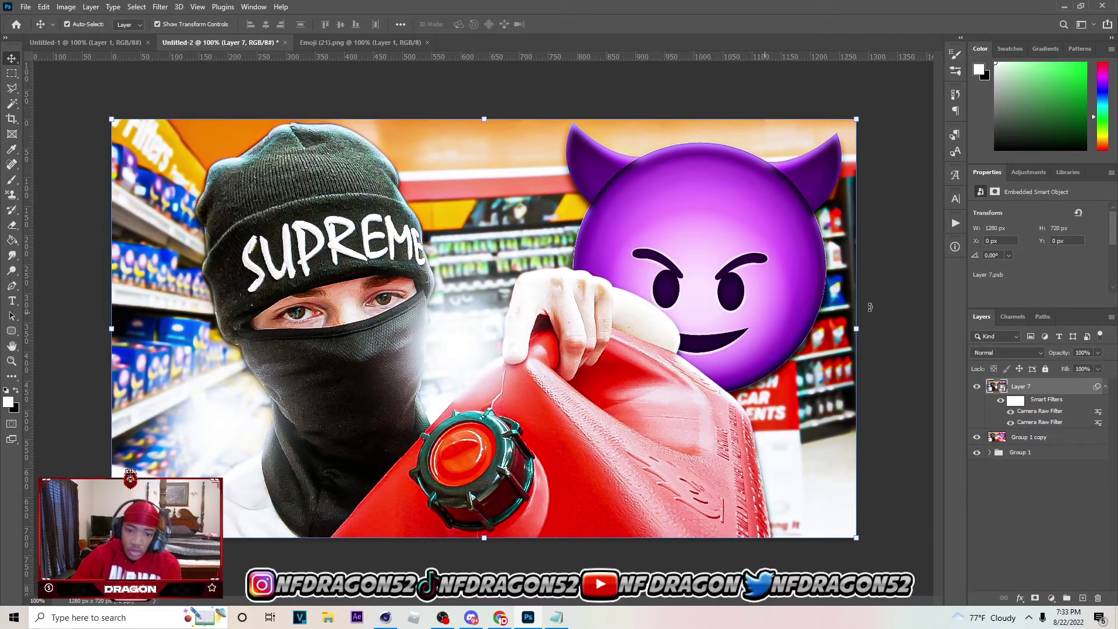